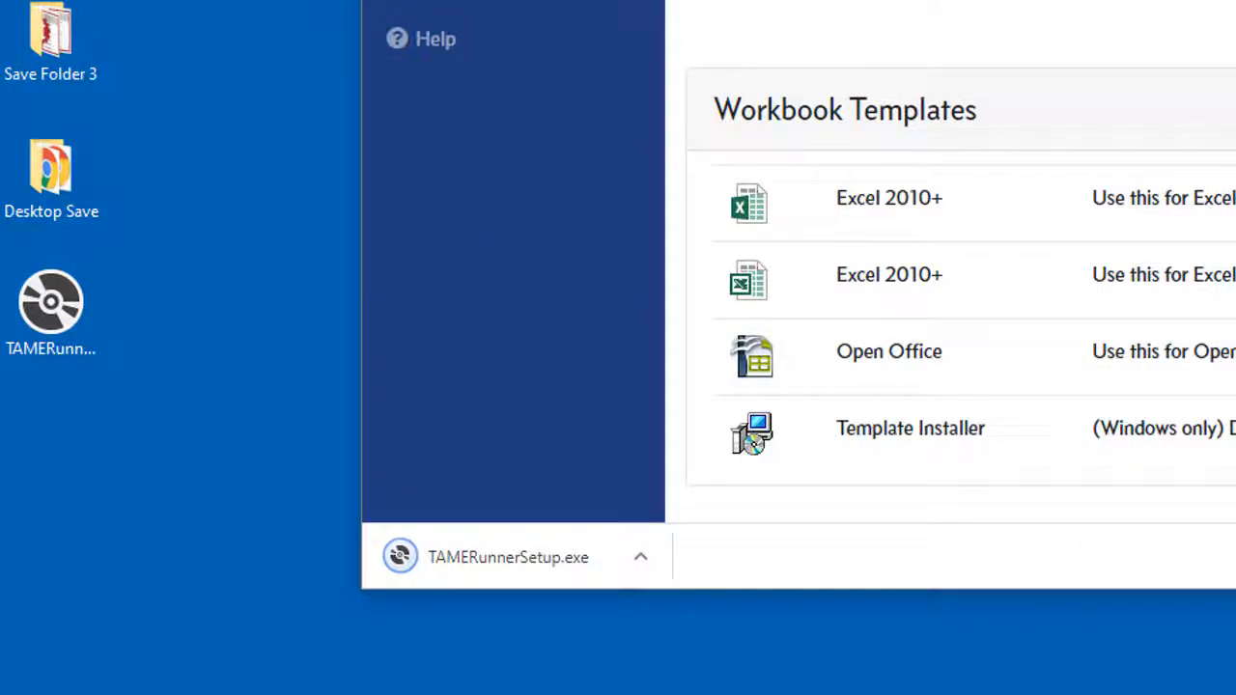
Install TAME Runner from the setup file on the desktop and license it with the personal license key copied from the TAME website
double_click(50, 322)
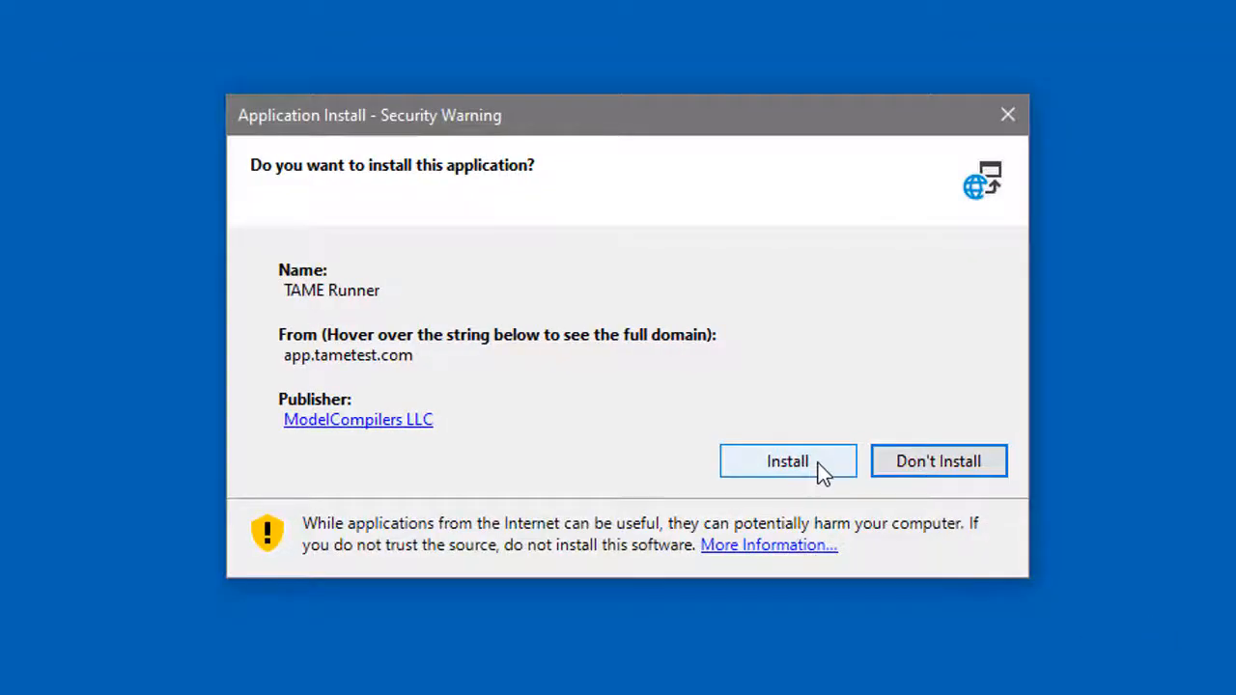
left_click(821, 471)
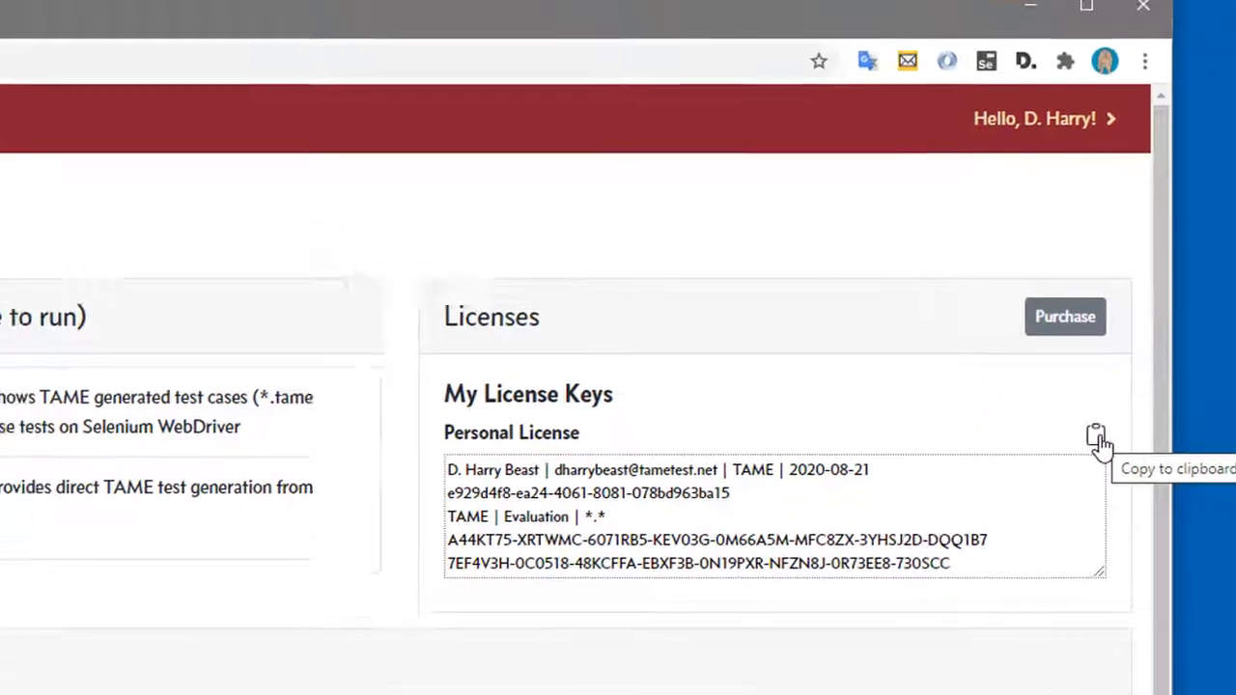
left_click(994, 363)
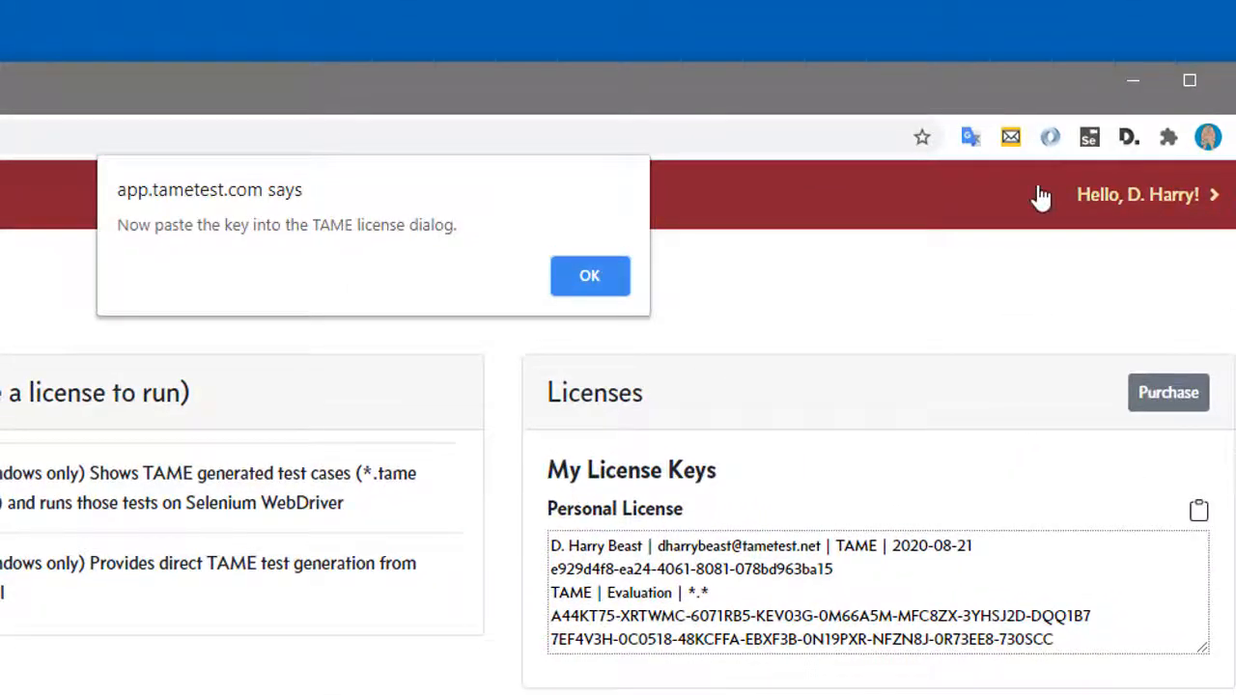
left_click(592, 273)
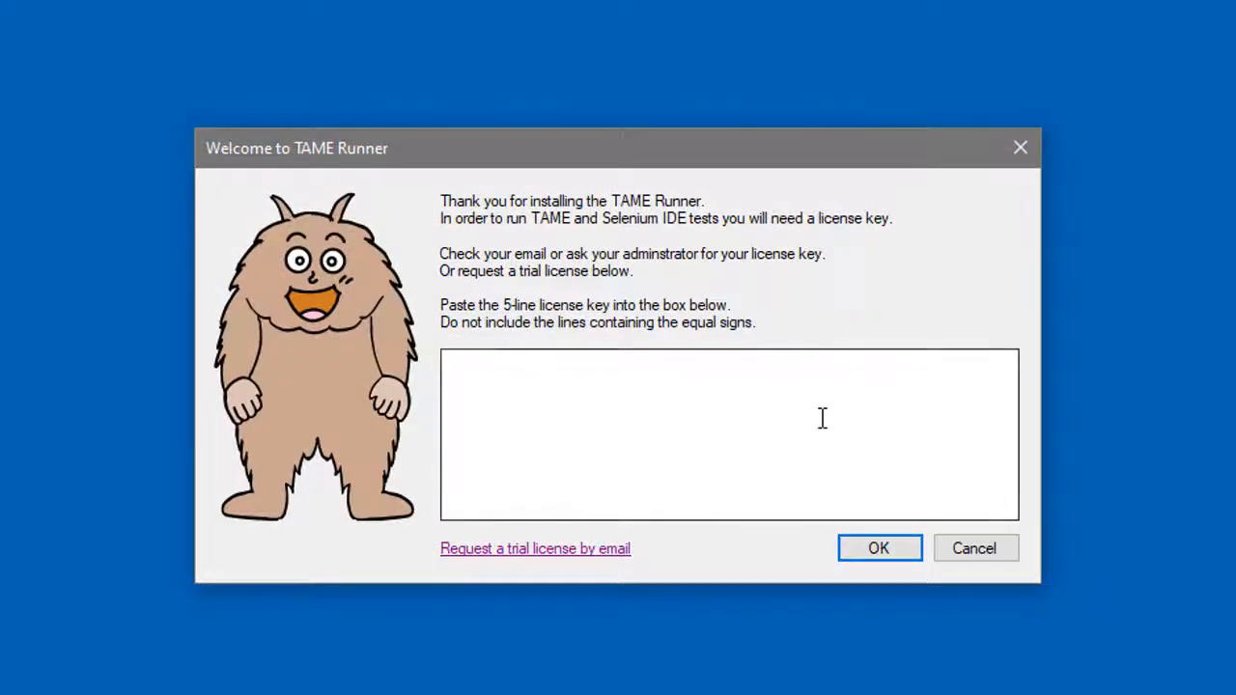
right_click(790, 450)
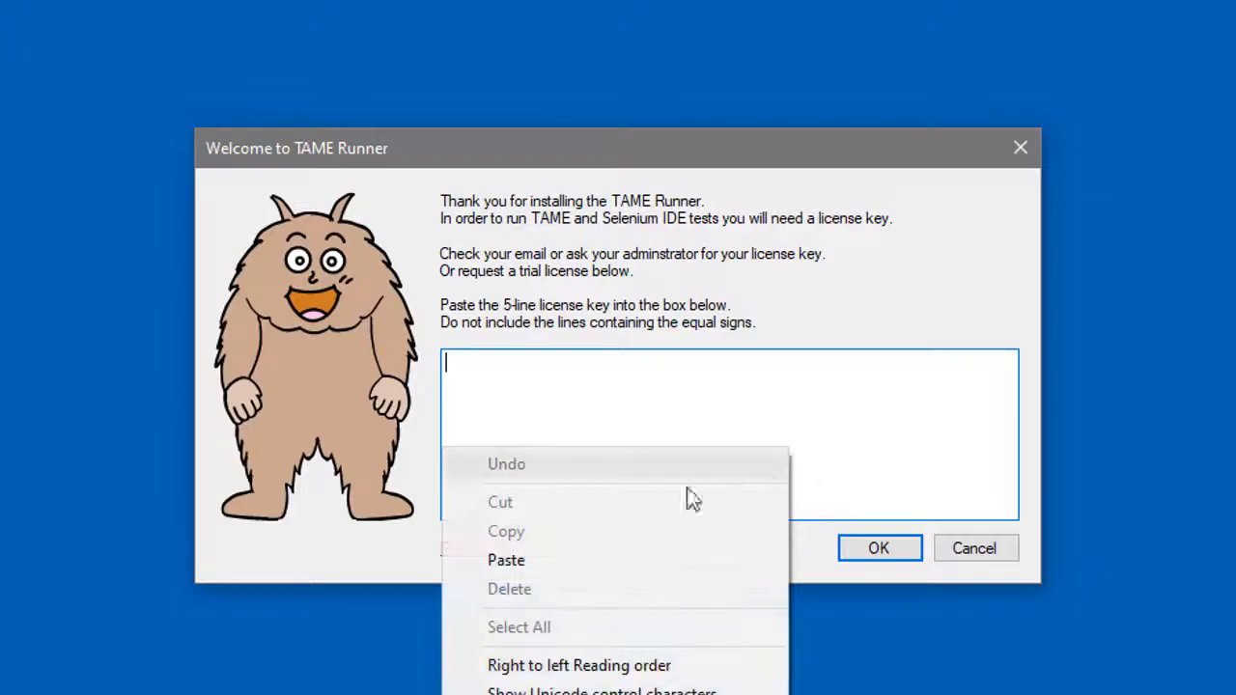
left_click(576, 566)
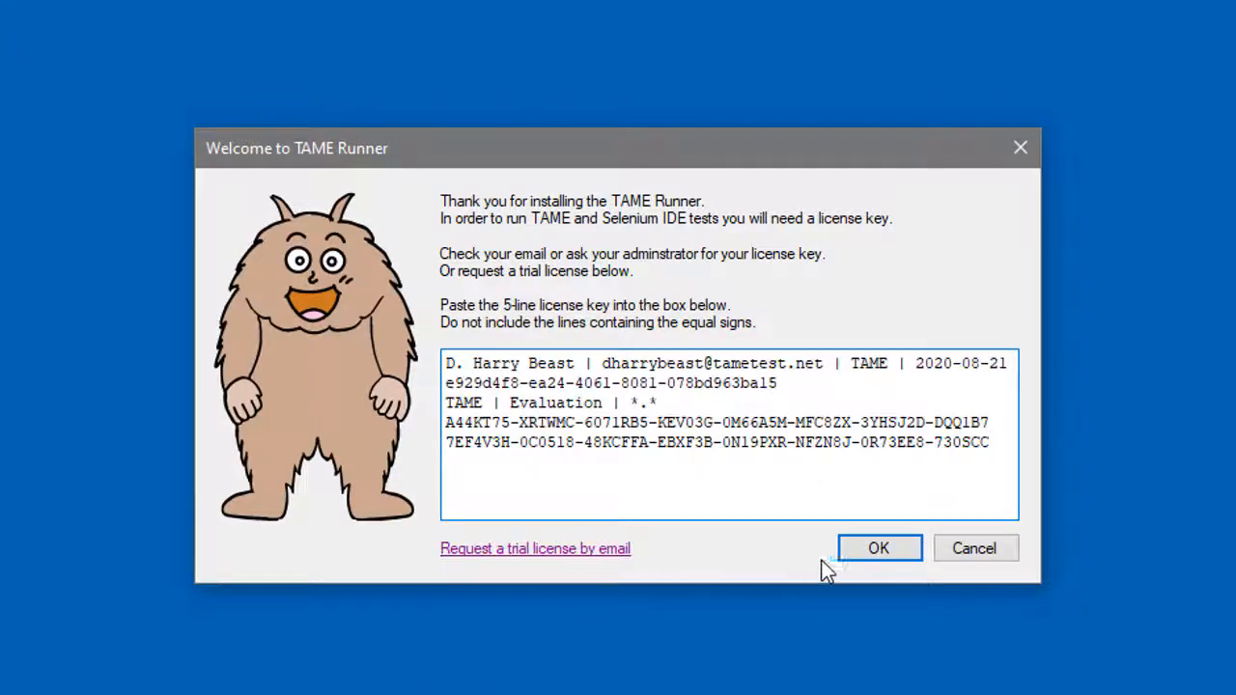
left_click(877, 549)
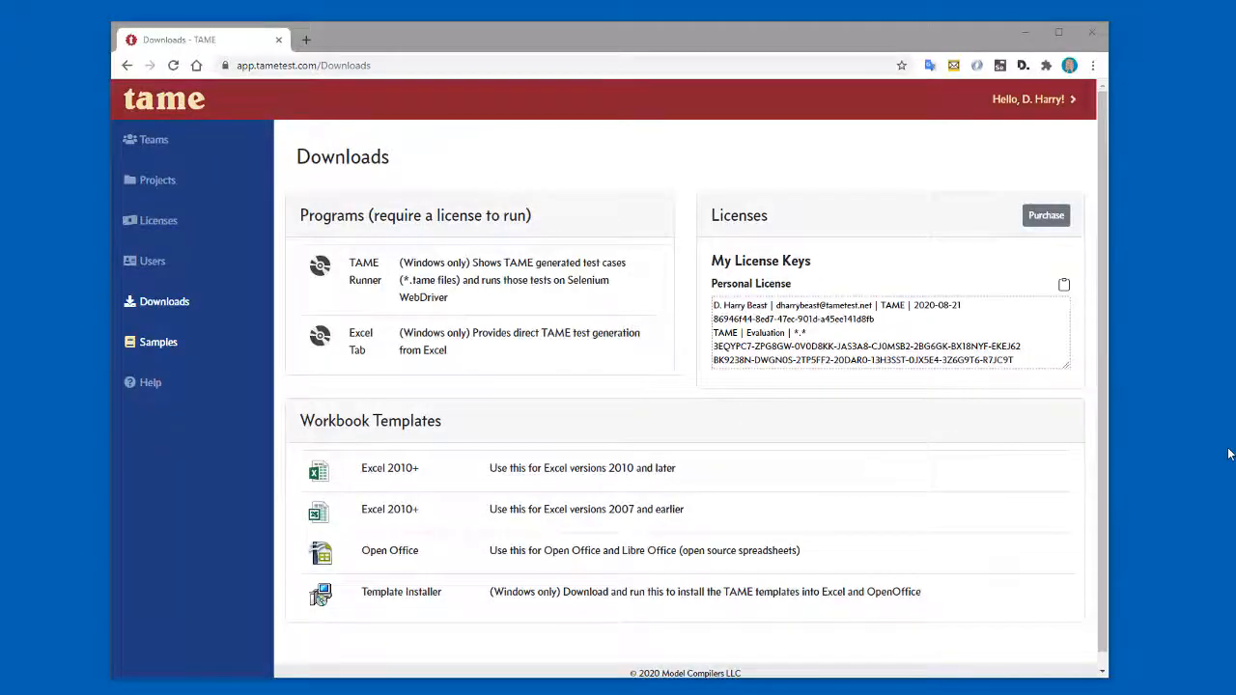
Download the Excel Tab setup, TAMEAddInSetup.exe, and install the TAME Excel Add-In
left_click(328, 343)
left_click(710, 368)
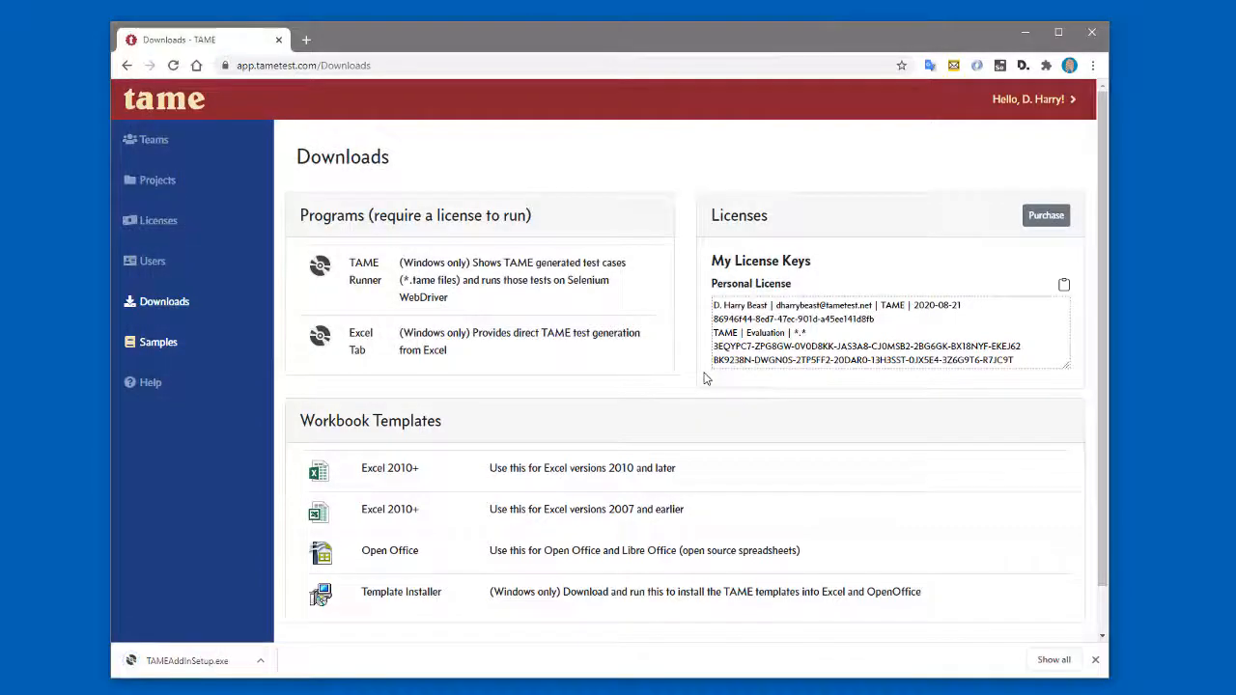
left_click(166, 662)
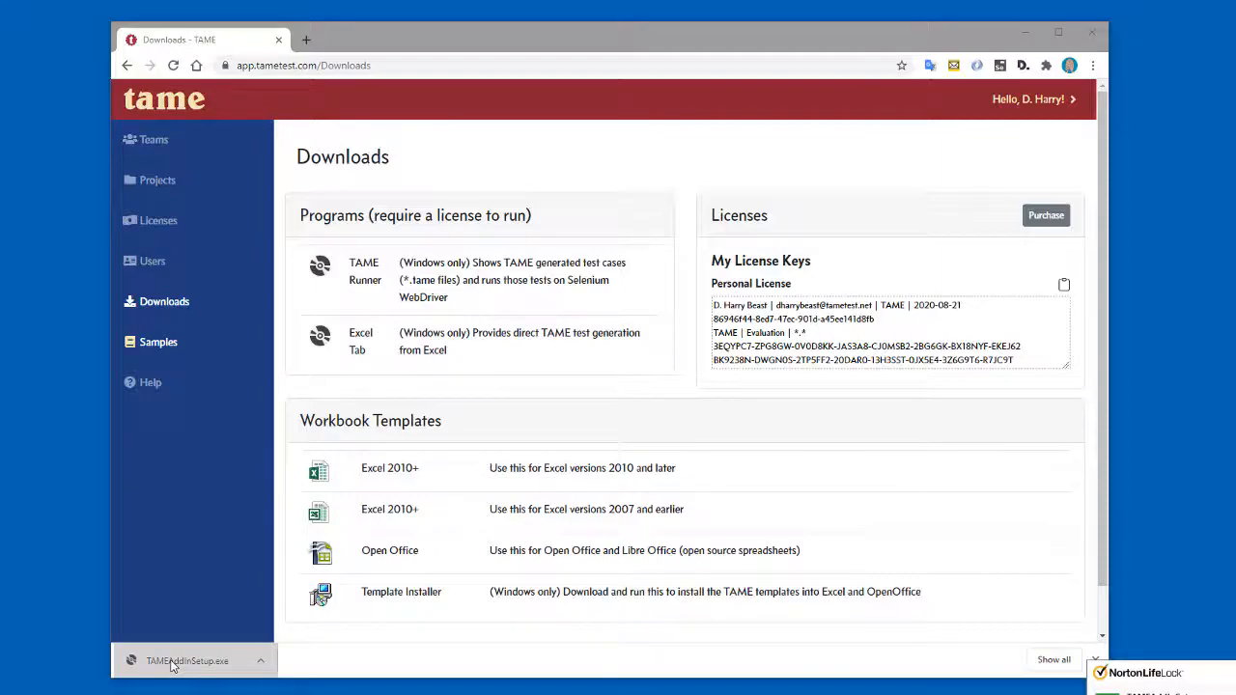
left_click(707, 448)
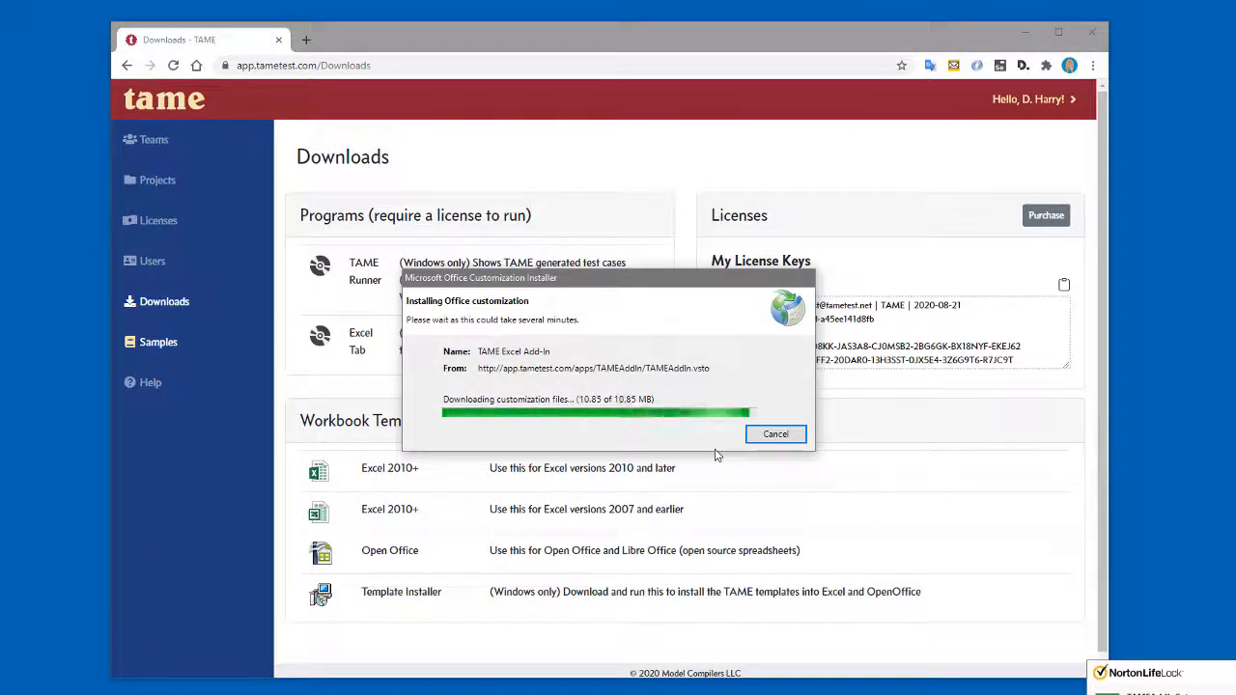
left_click(763, 407)
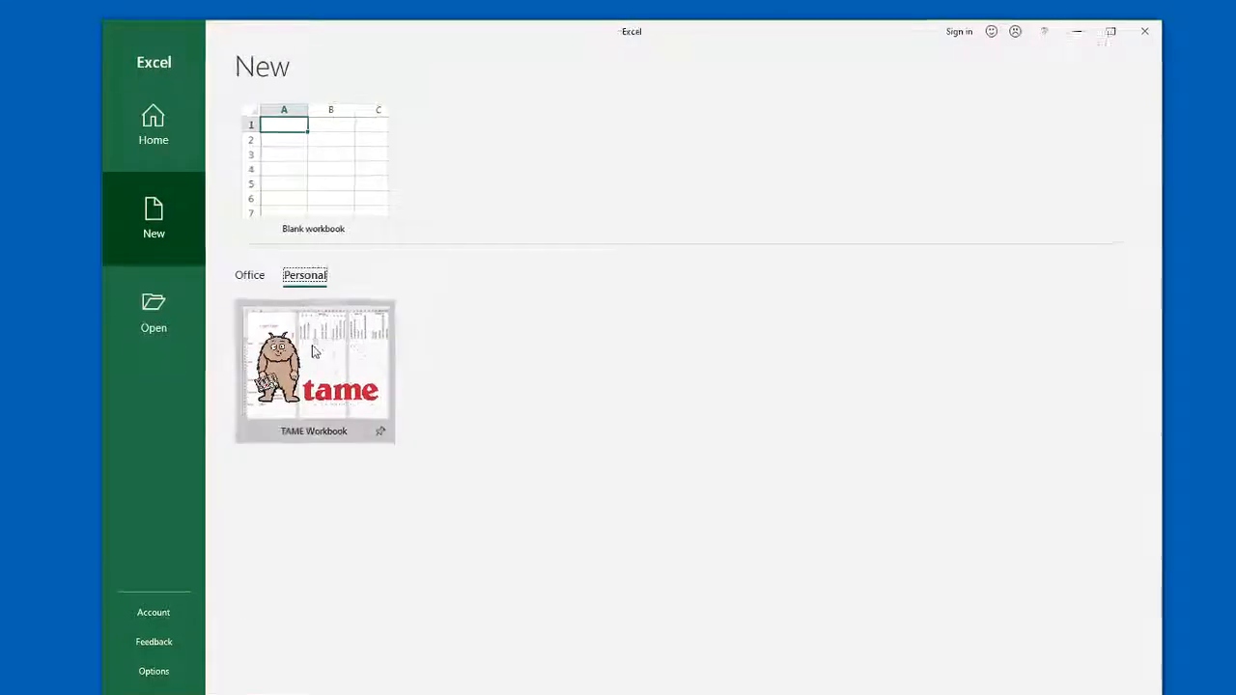
Create a new Excel workbook from the personal TAME Workbook template
left_click(312, 351)
left_click(918, 130)
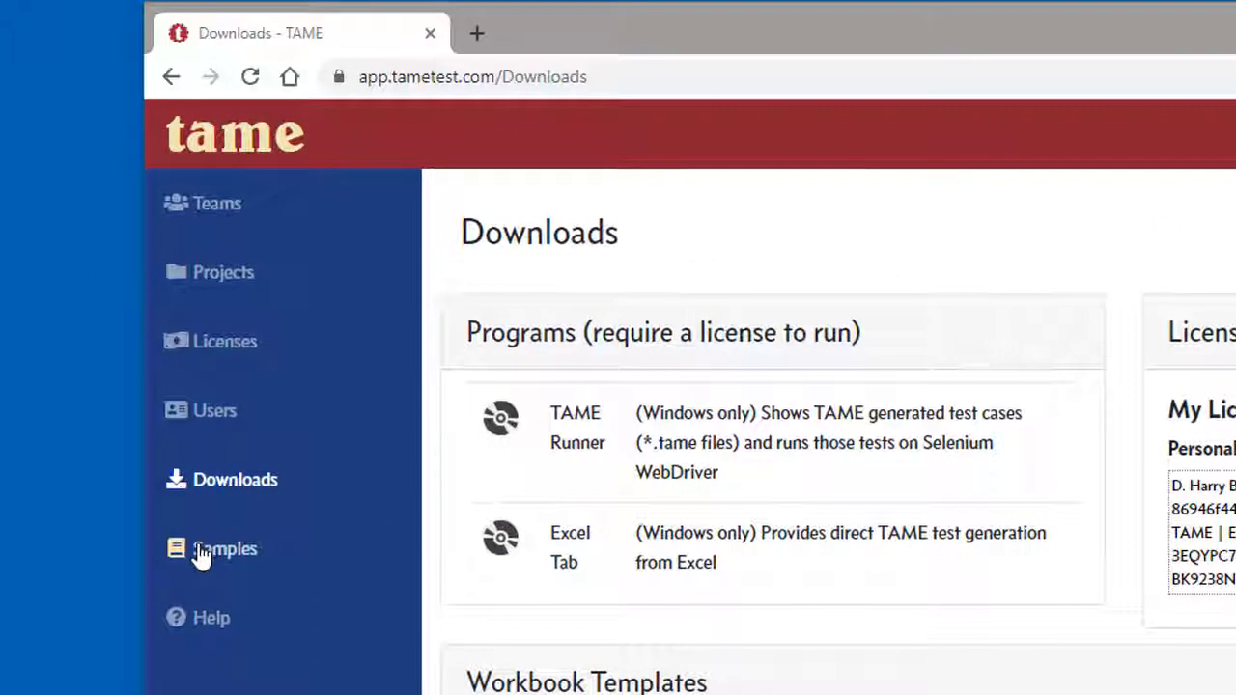
Download the TAME Login Demo Excel workbook from the TAME samples to the Desktop as Step 5 Sequences.xlsx and open it
left_click(201, 552)
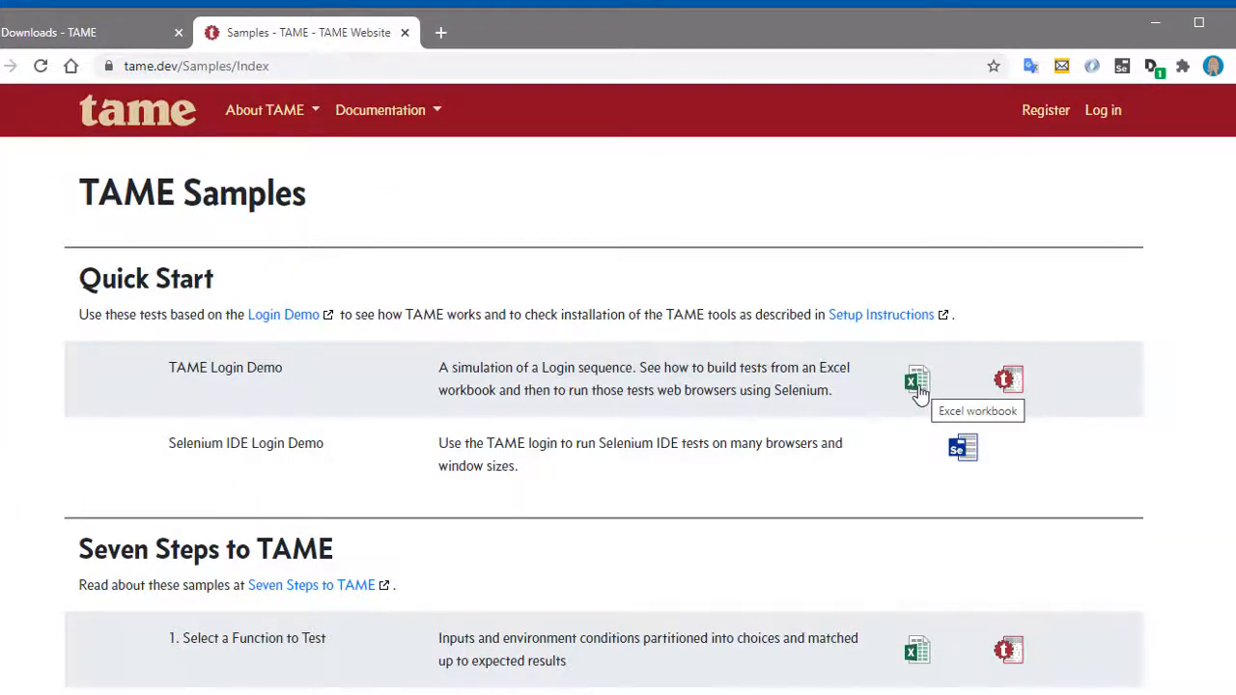
left_click(921, 394)
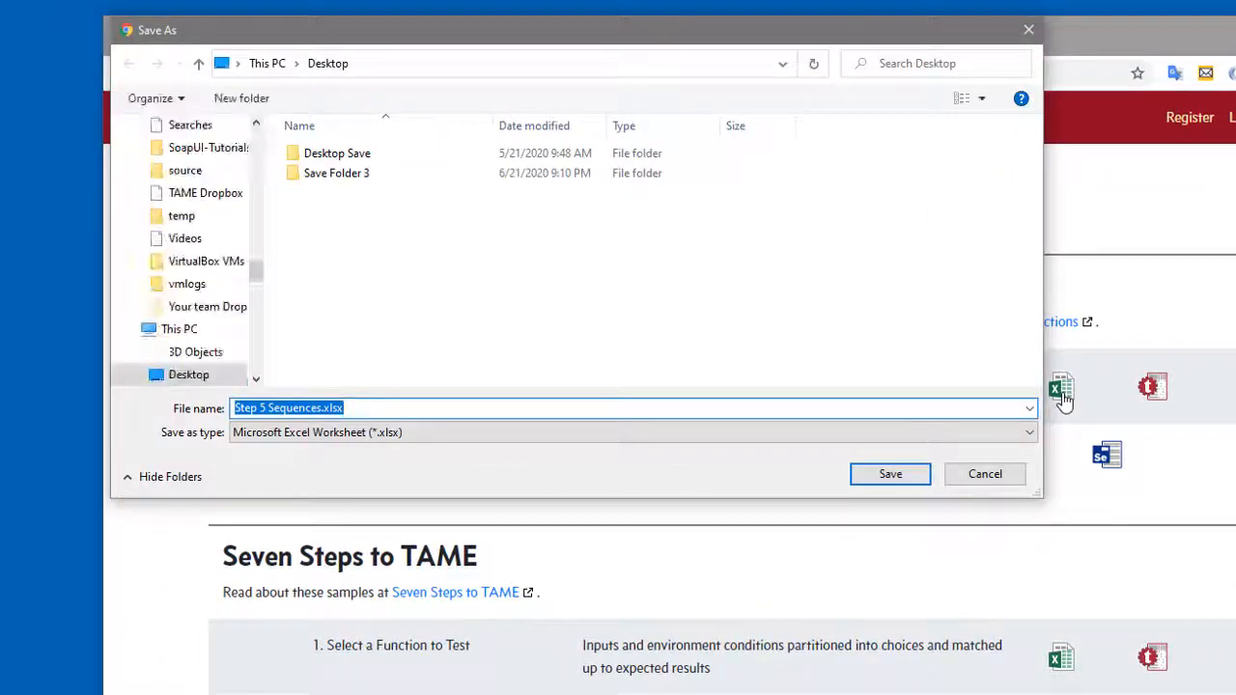
left_click(890, 475)
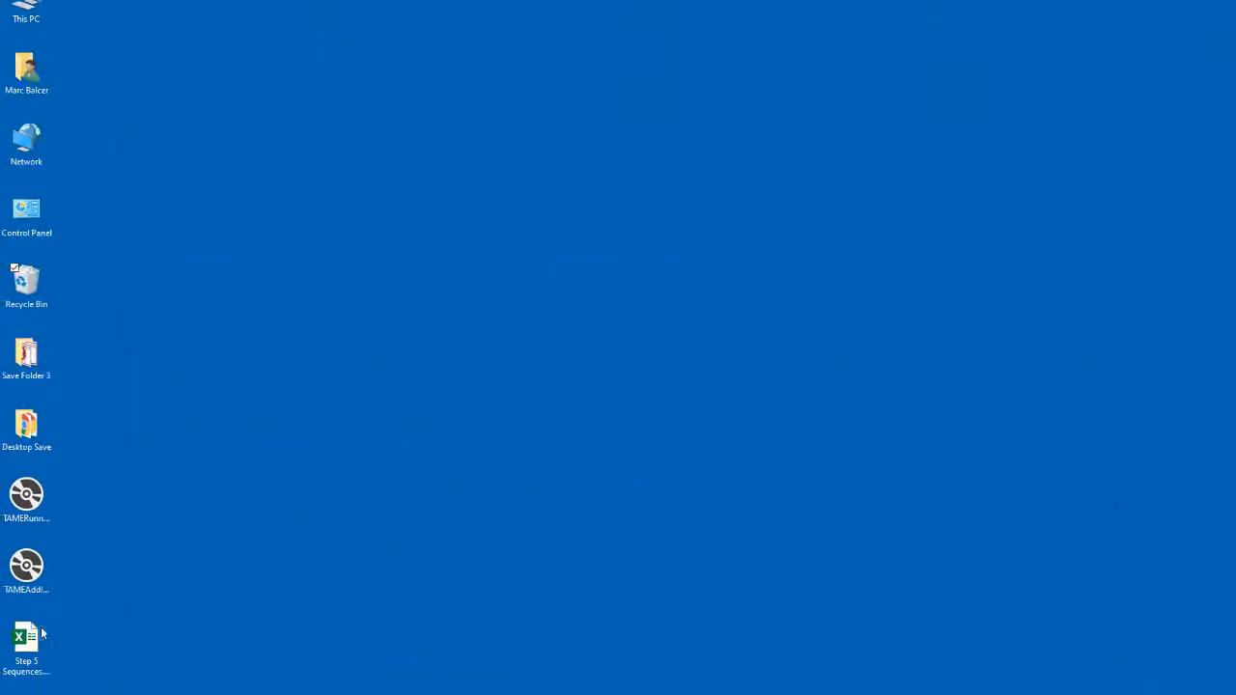
left_click(27, 642)
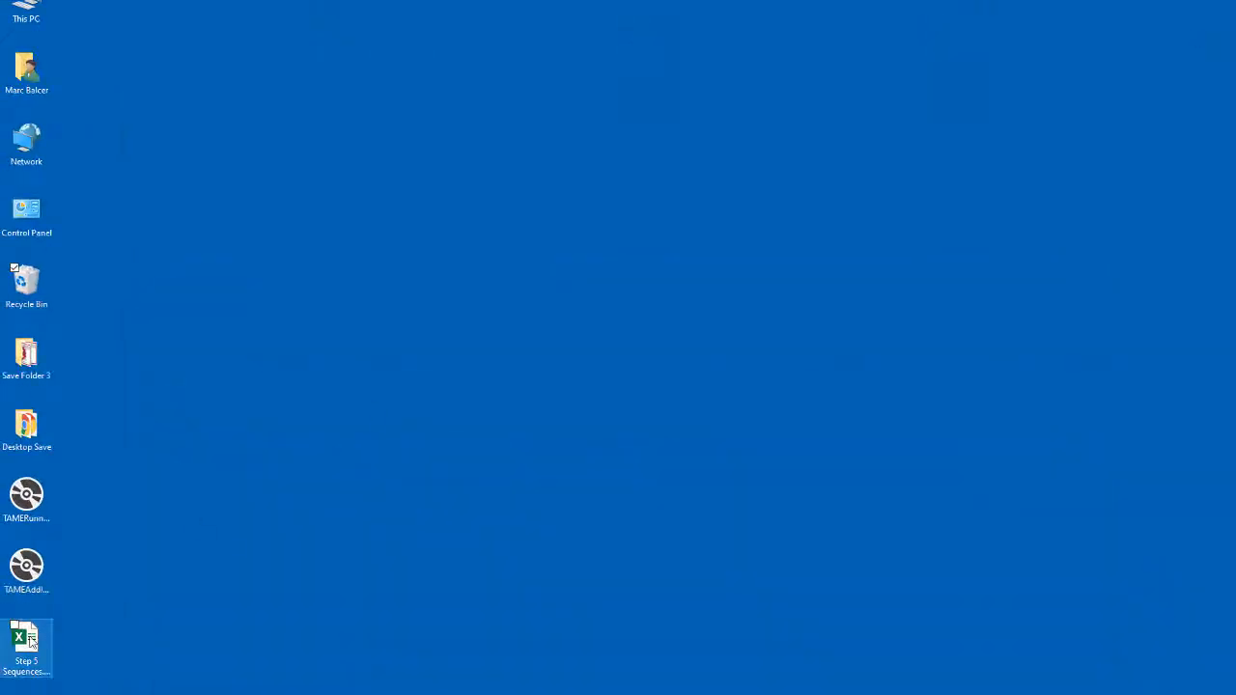
double_click(31, 640)
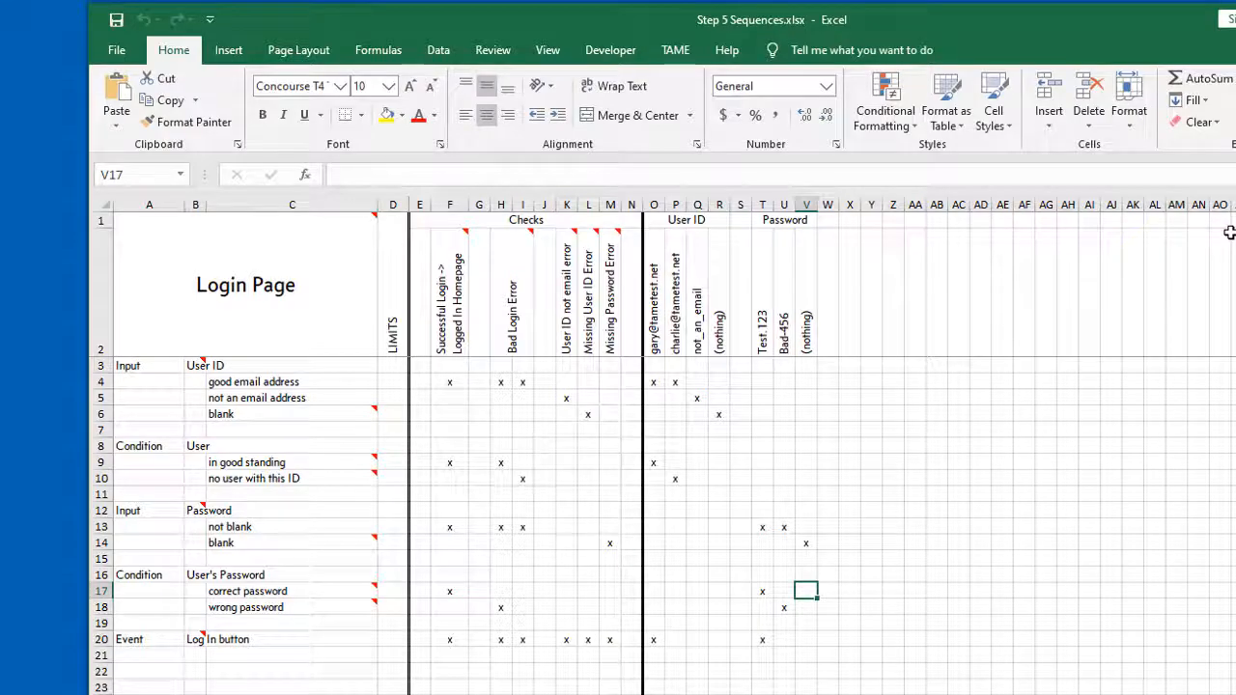
Generate the TAME test cases from the Login Page worksheet and review them through to the Missing Password Error case
left_click(676, 54)
left_click(314, 100)
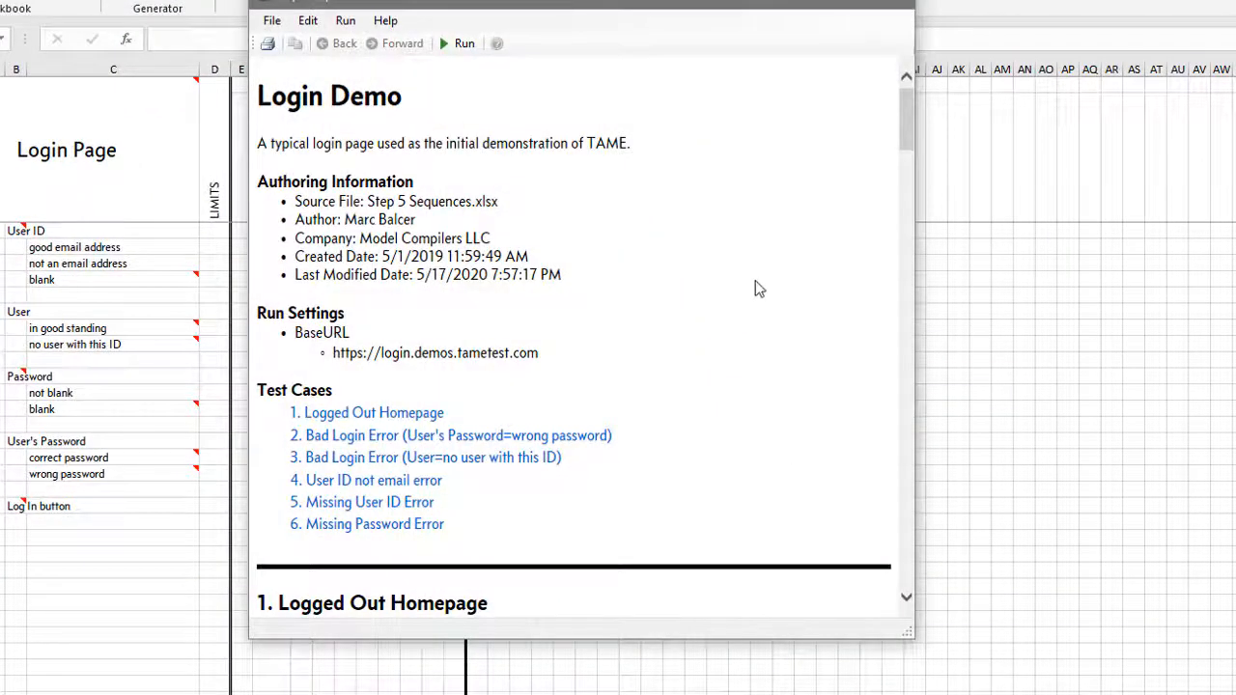
scroll(759, 289, "down", 10)
scroll(762, 291, "down", 10)
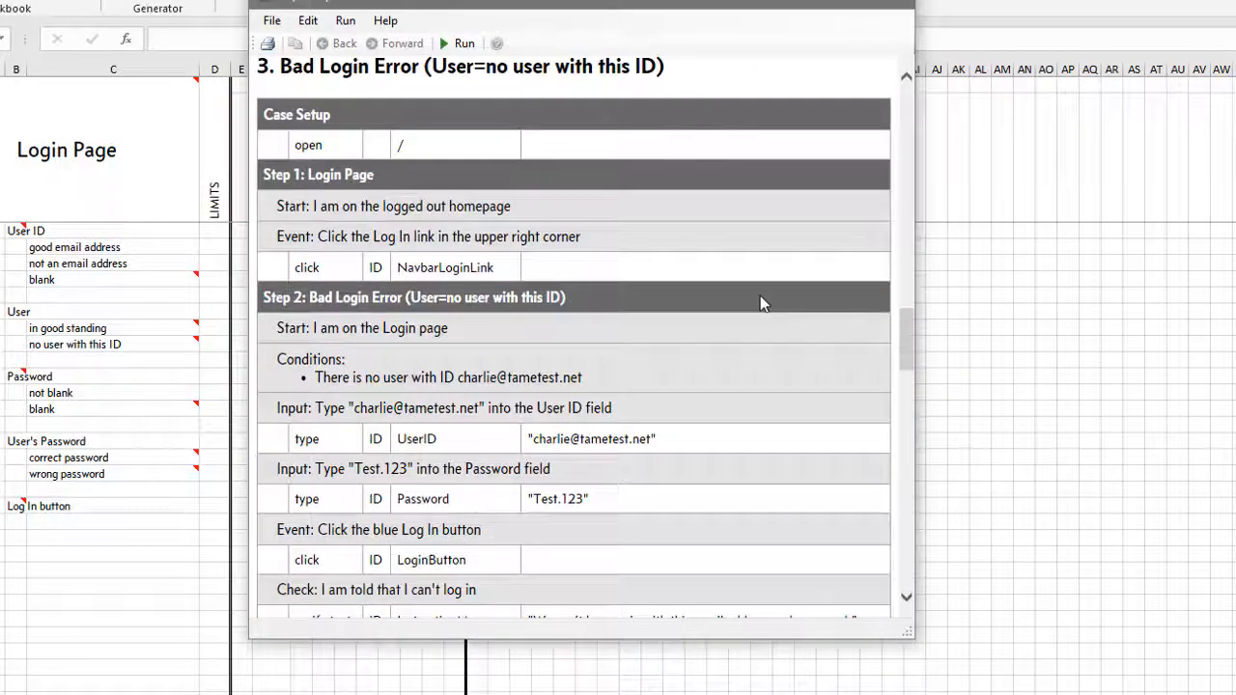
scroll(760, 303, "down", 10)
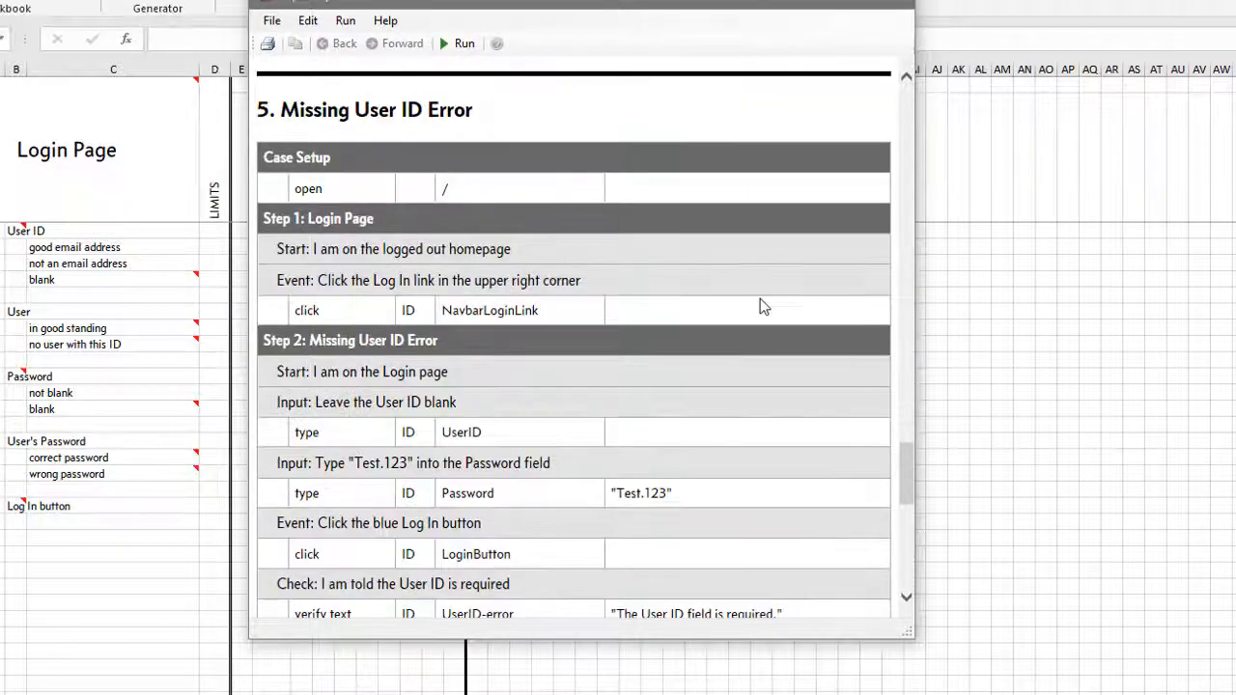
scroll(760, 301, "down", 6)
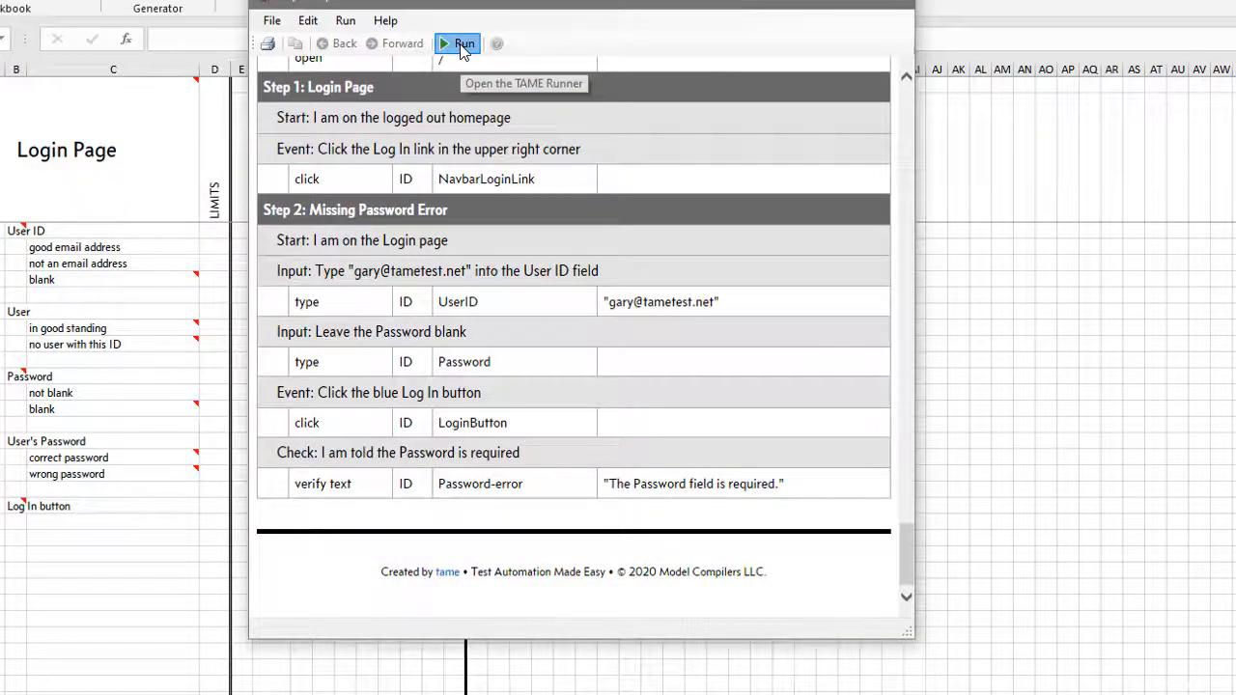
Open the generated Login Demo tests in TAME Runner and run them all on Google Chrome at Notebook-med size
left_click(461, 45)
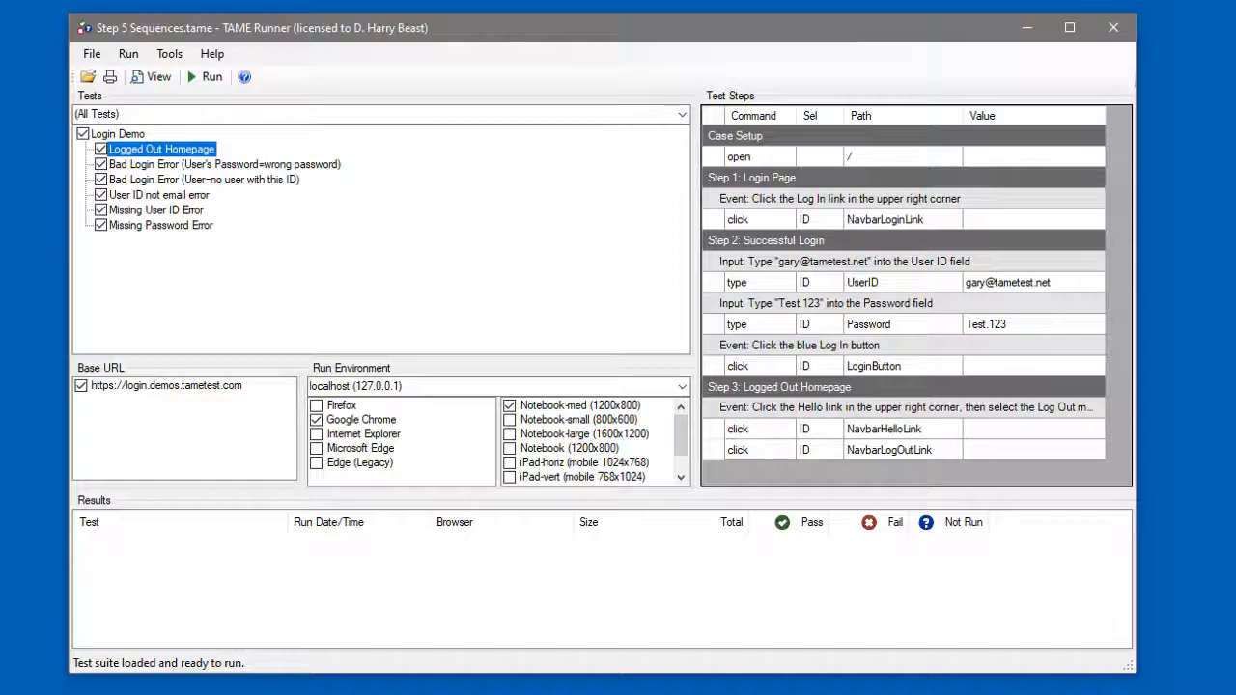
left_click(208, 76)
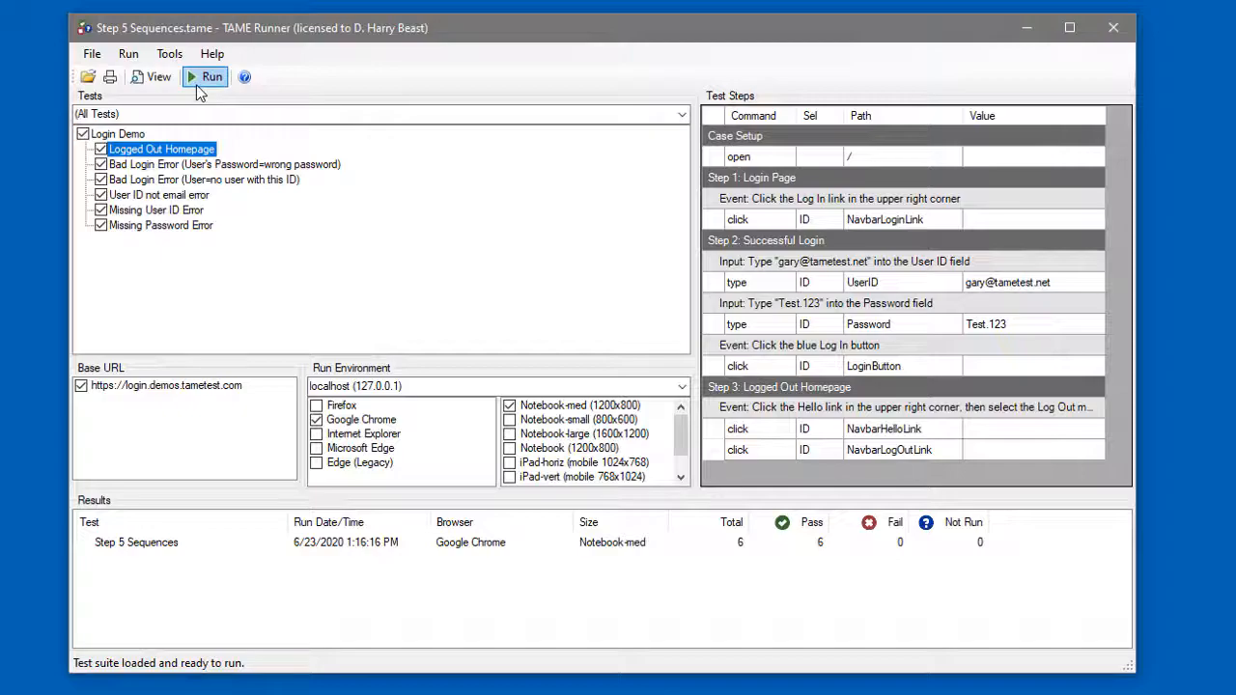
Open the log of the Step 5 Sequences run and examine the steps and screenshots of each test case
left_click(160, 547)
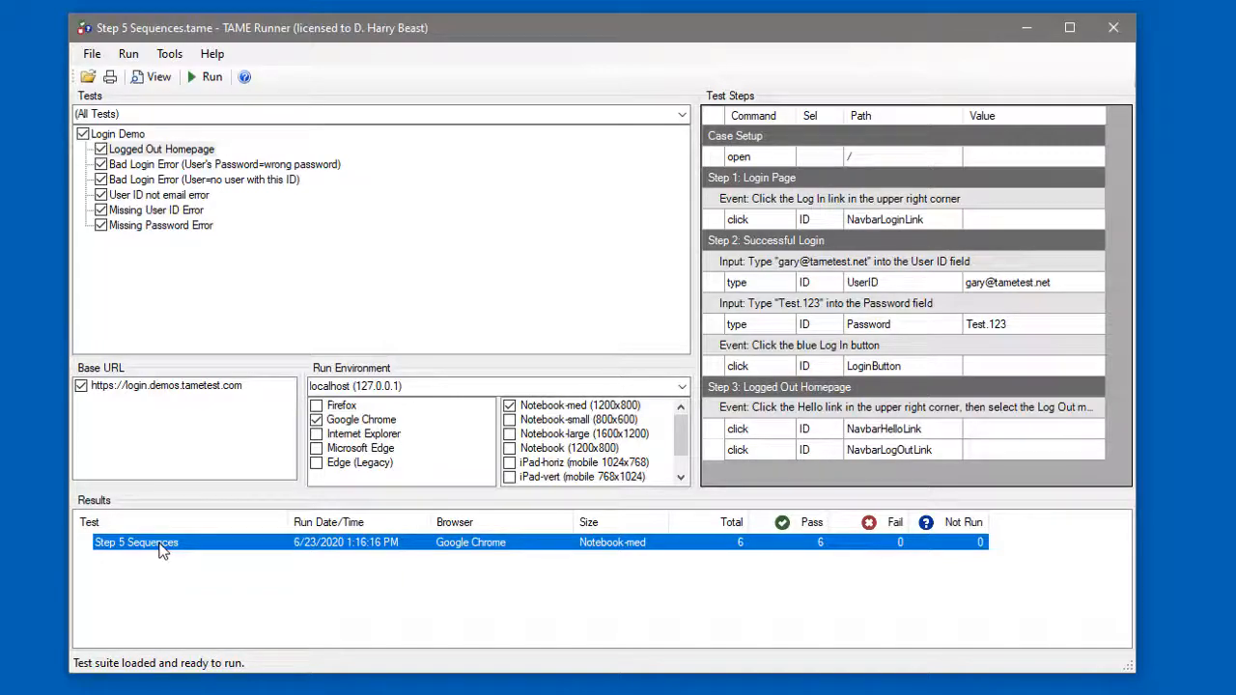
double_click(136, 543)
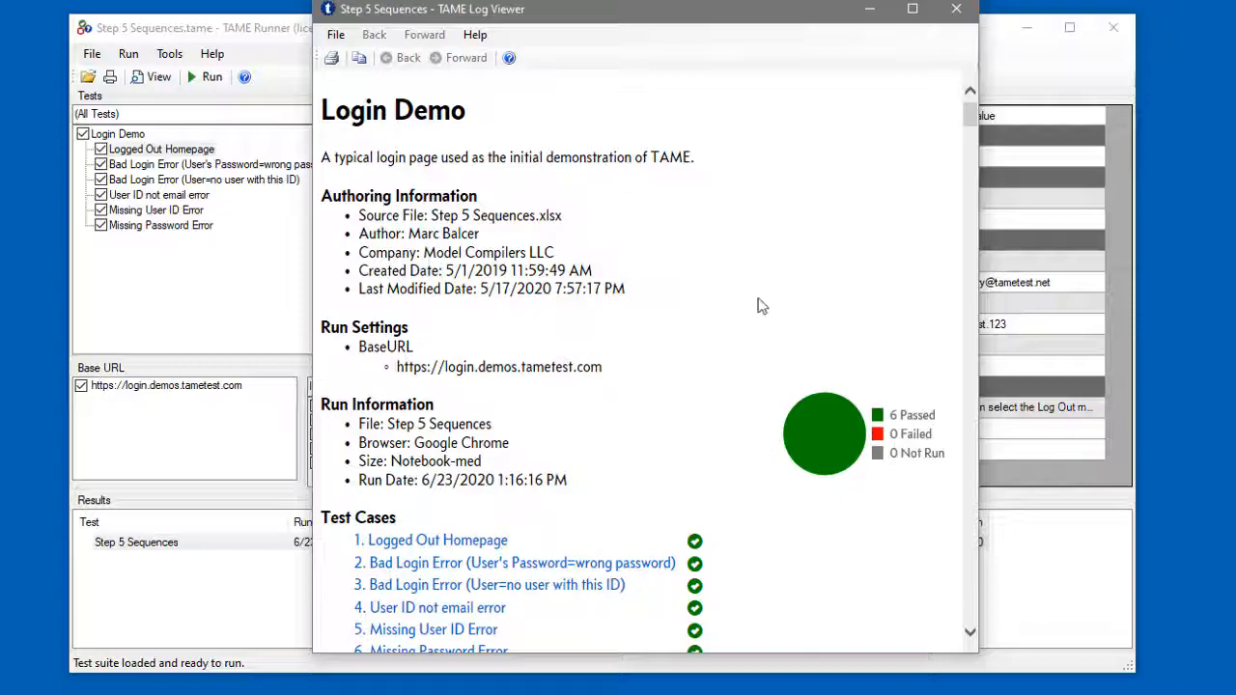
scroll(752, 290, "down", 10)
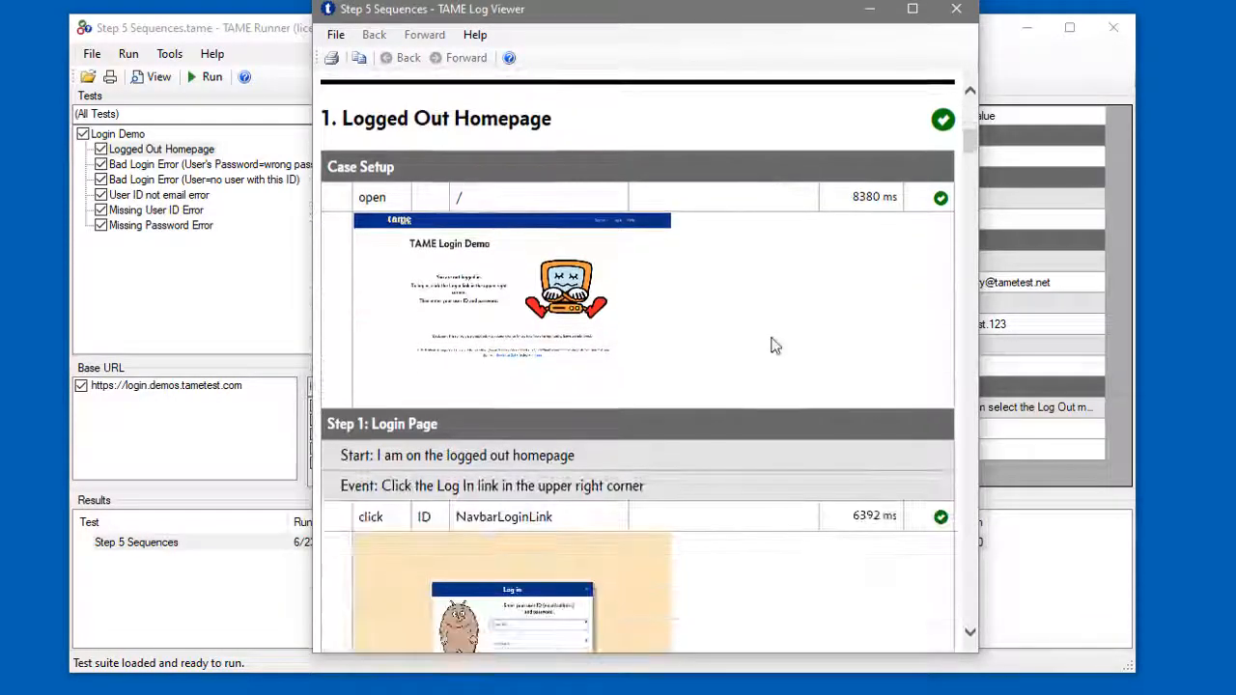
scroll(772, 343, "down", 10)
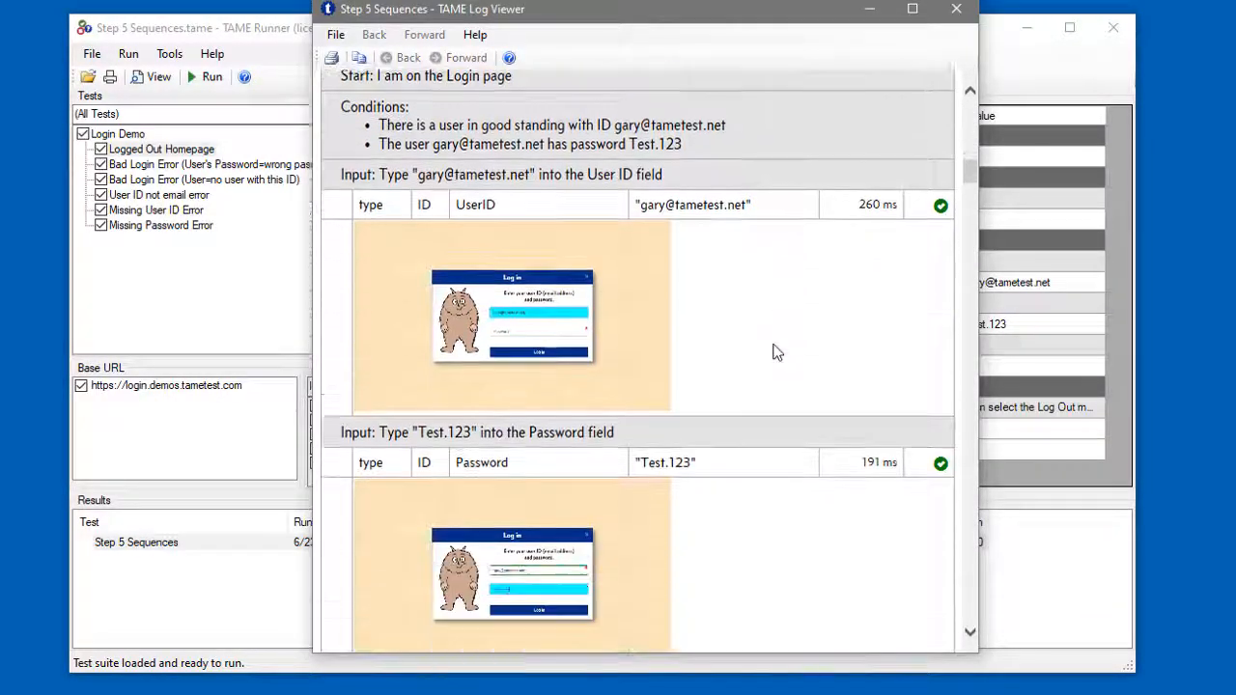
scroll(777, 353, "down", 10)
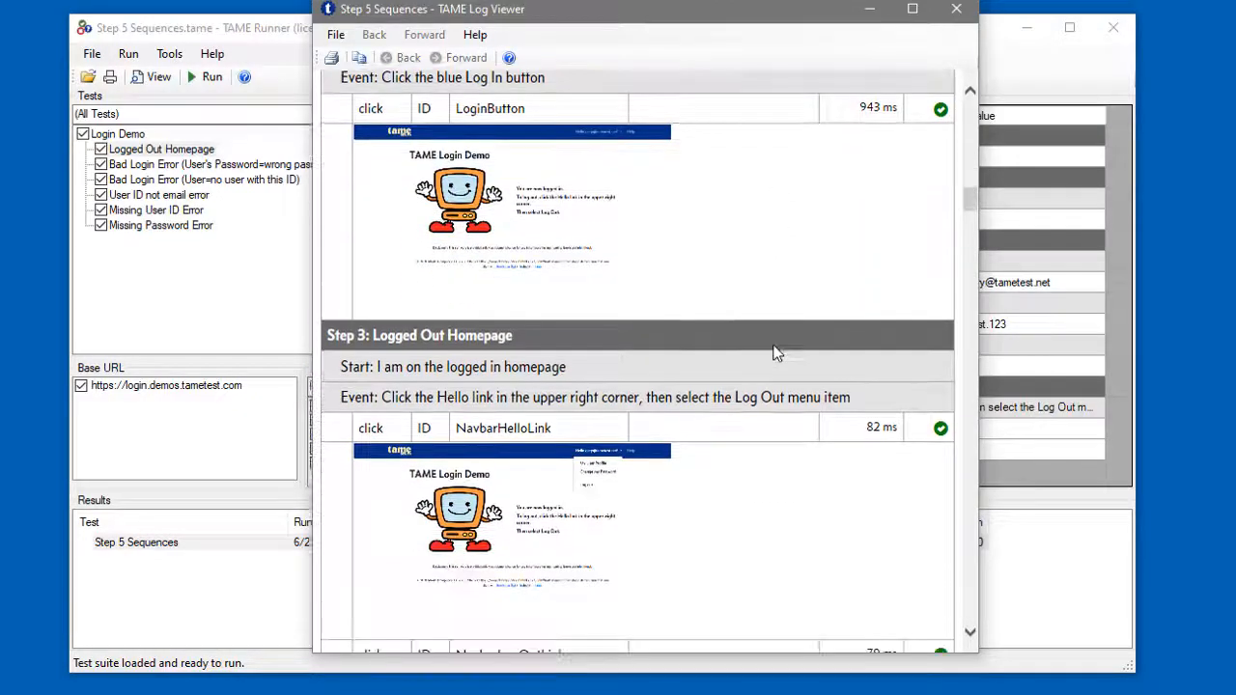
scroll(778, 354, "down", 10)
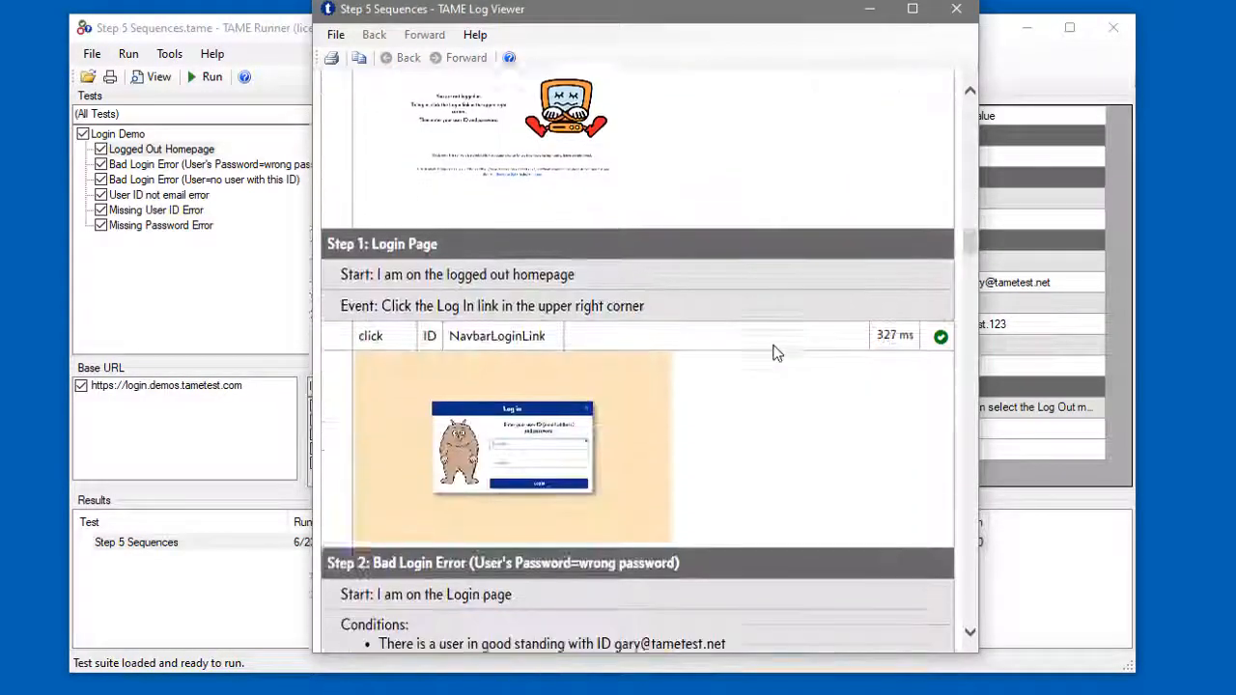
scroll(778, 353, "down", 10)
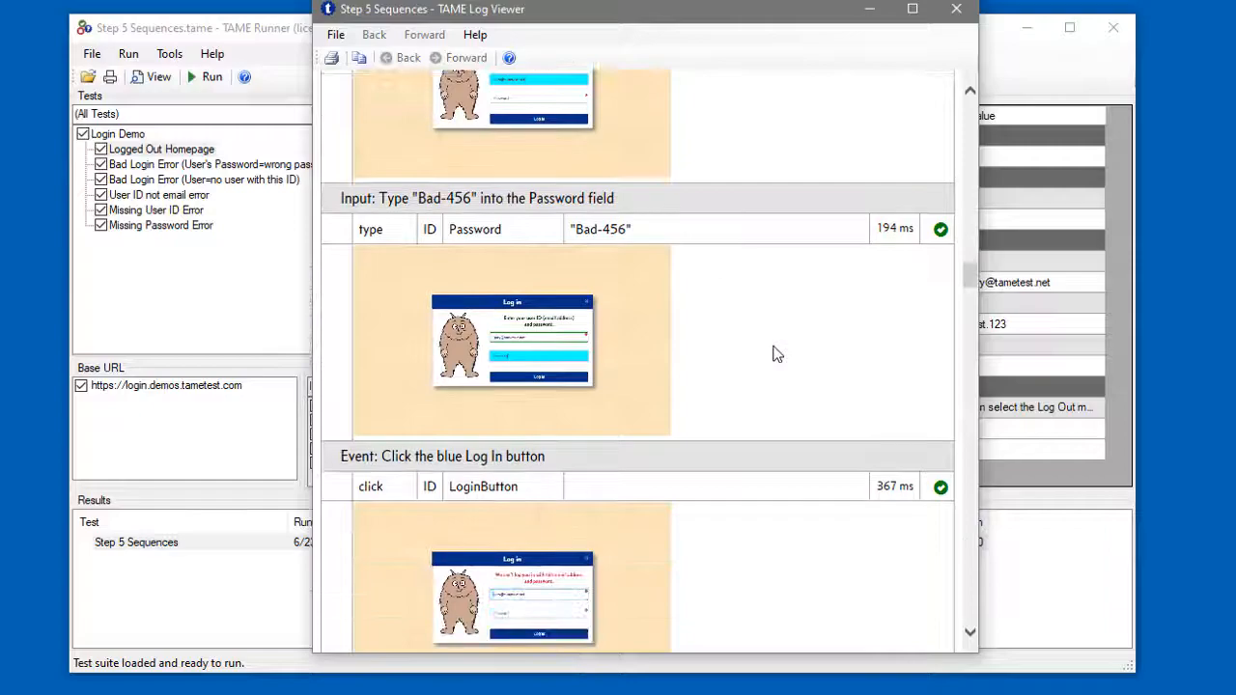
scroll(778, 354, "down", 10)
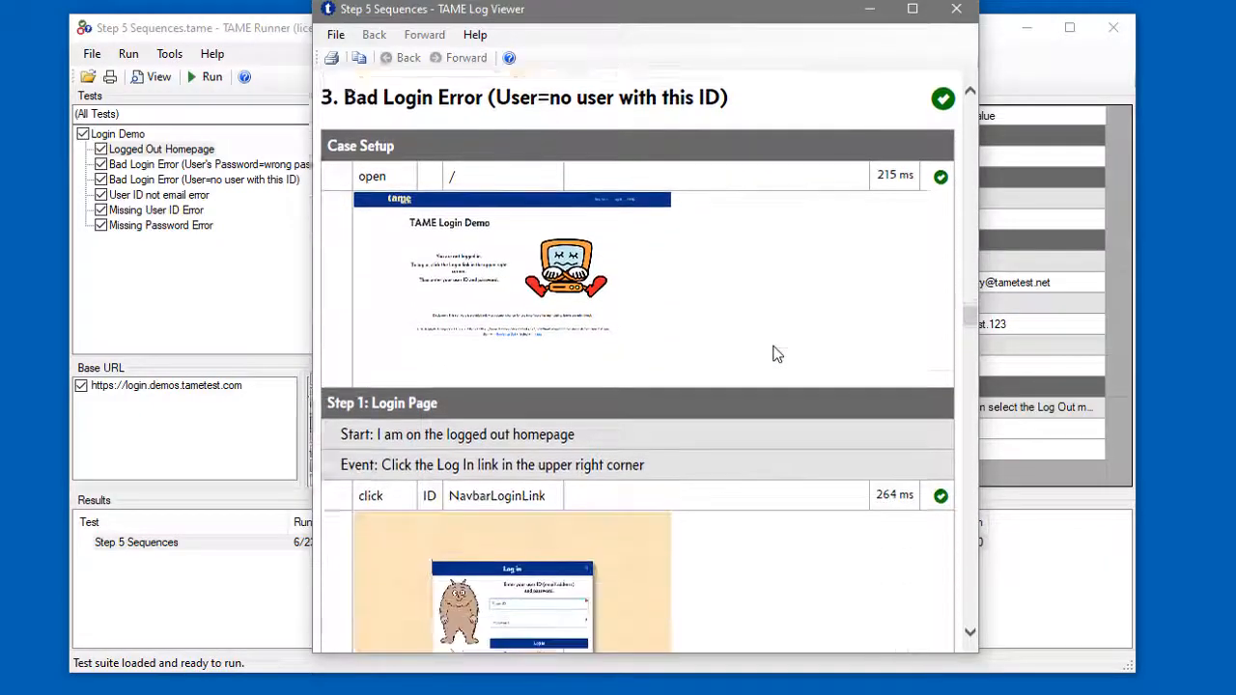
scroll(778, 353, "down", 10)
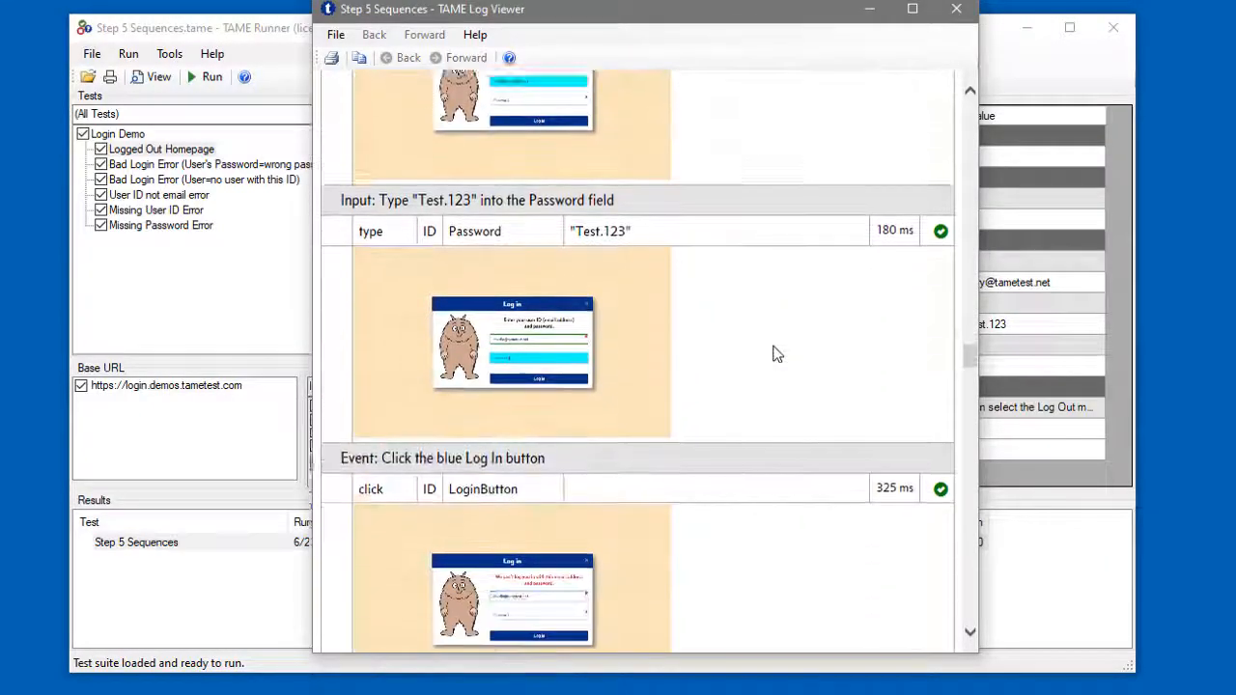
scroll(777, 354, "down", 3)
scroll(778, 353, "down", 2)
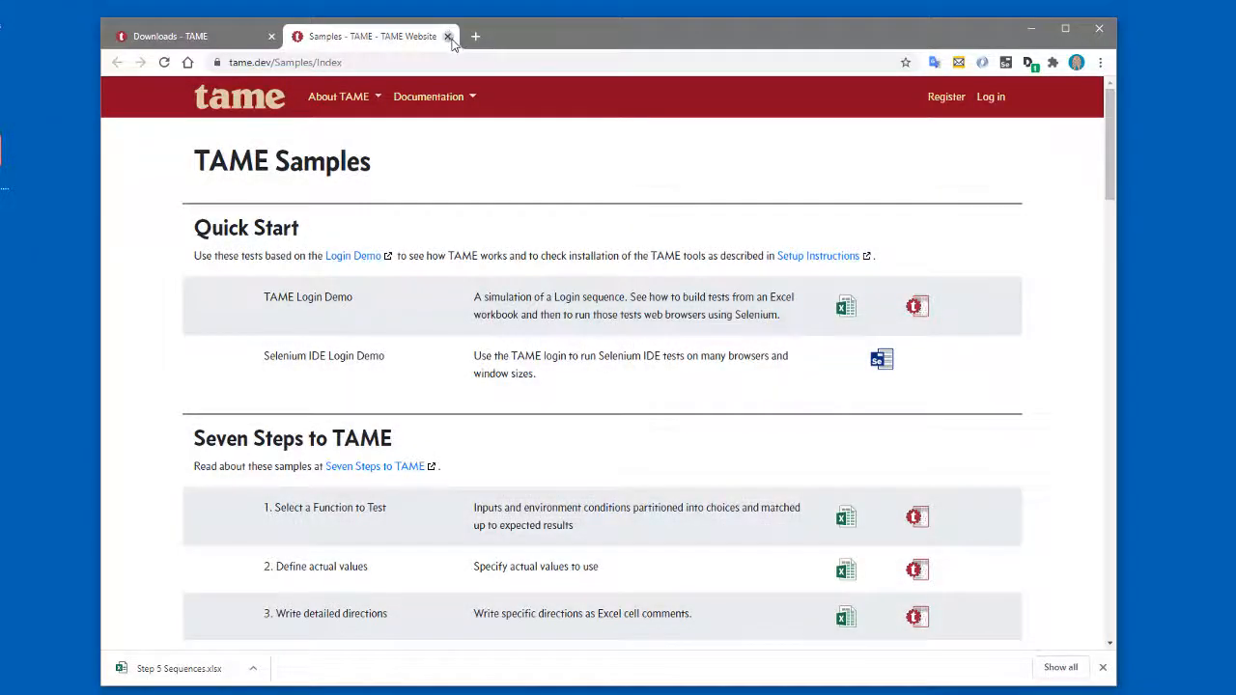
Close the TAME Samples page in the browser and open the Projects page of the TAME site
left_click(448, 37)
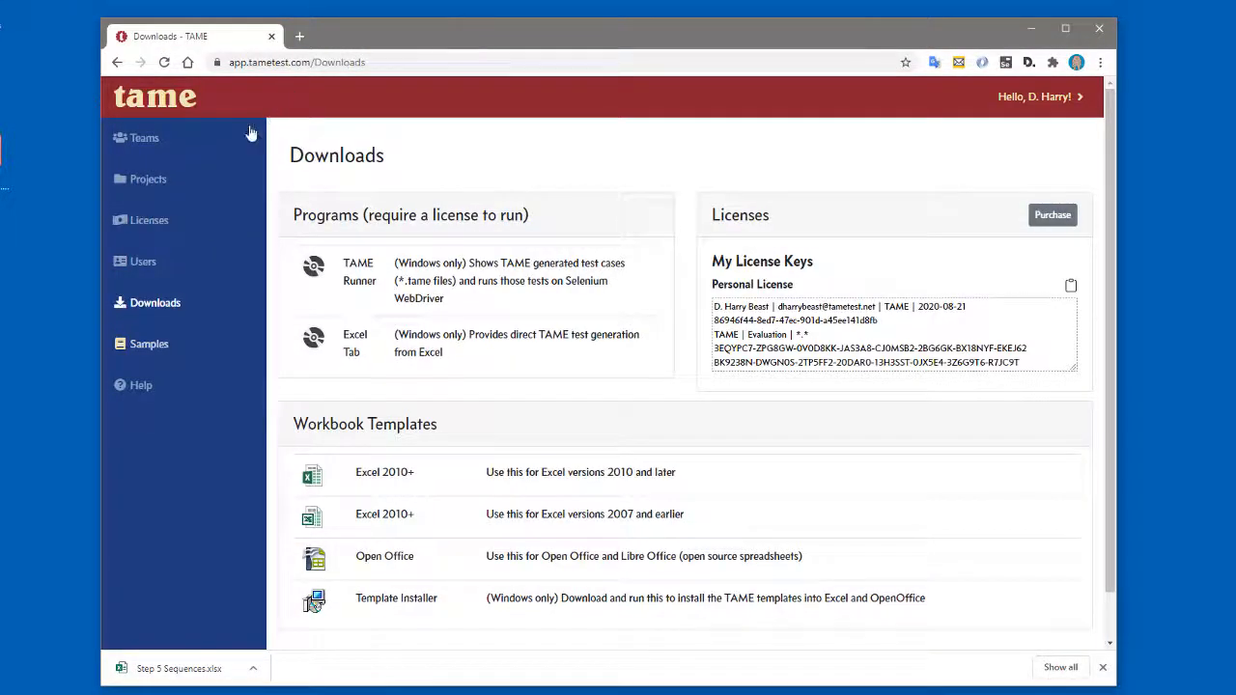
left_click(158, 186)
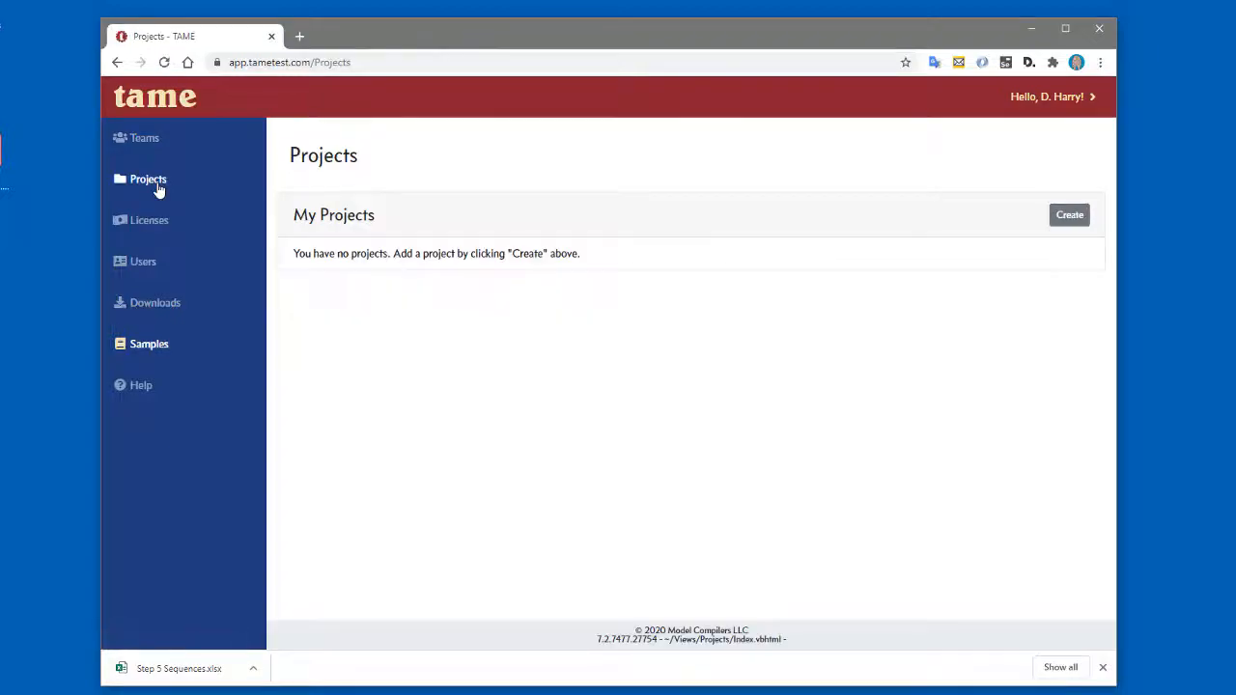
Create a new project named "TAME Demos" with the description "Running the different demos"
left_click(1071, 215)
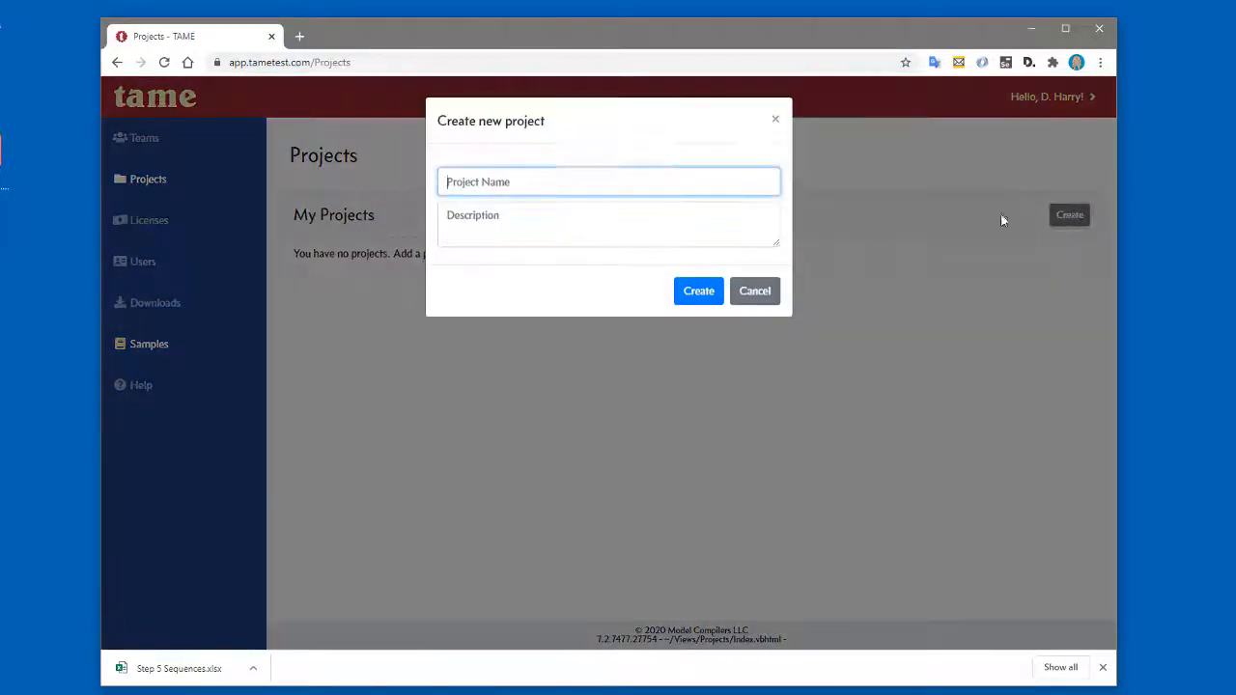
type("TAME Demos")
key("Tab")
type("Running the different demo")
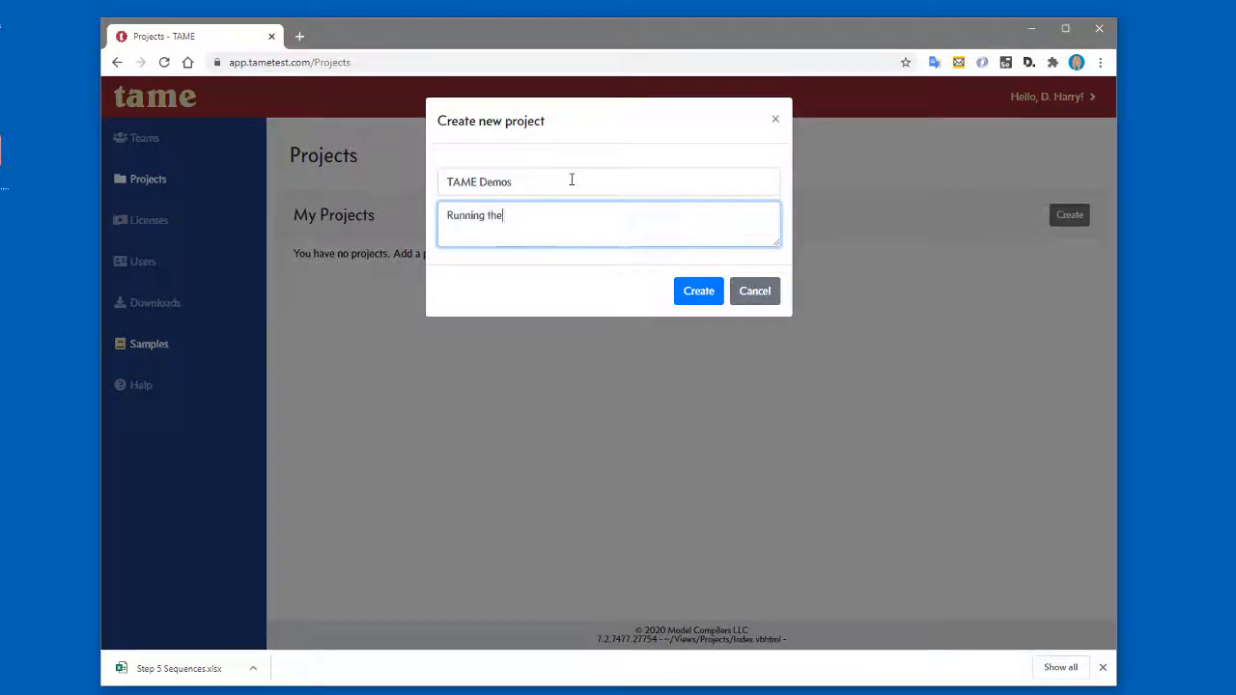
left_click(695, 290)
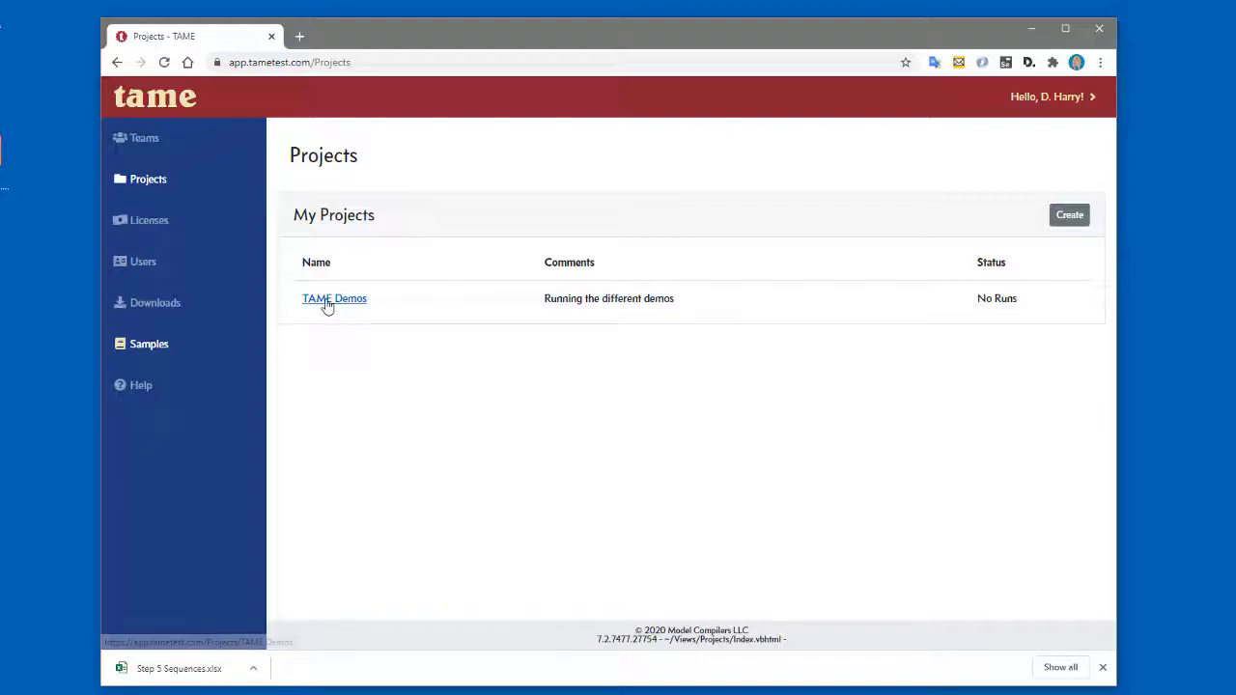
Open the TAME Demos project and add the Step 5 Sequences run result from TAME Runner to its files
left_click(342, 305)
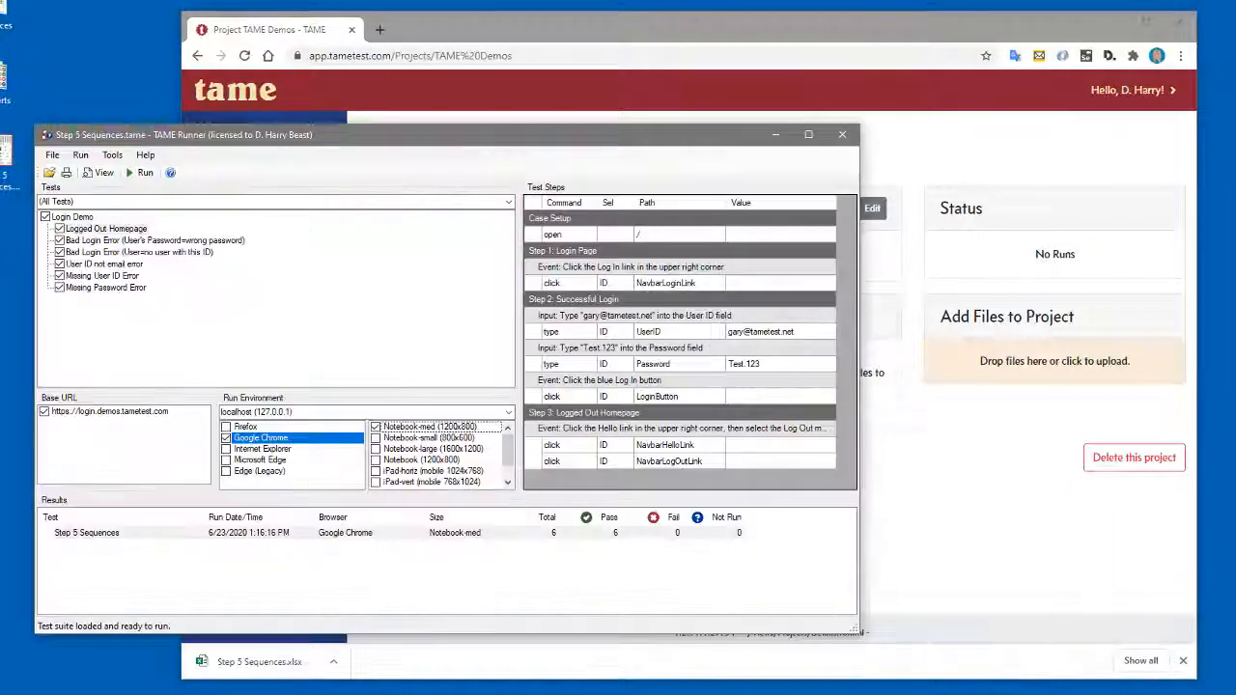
left_click(70, 537)
left_click_drag(70, 537, 1036, 372)
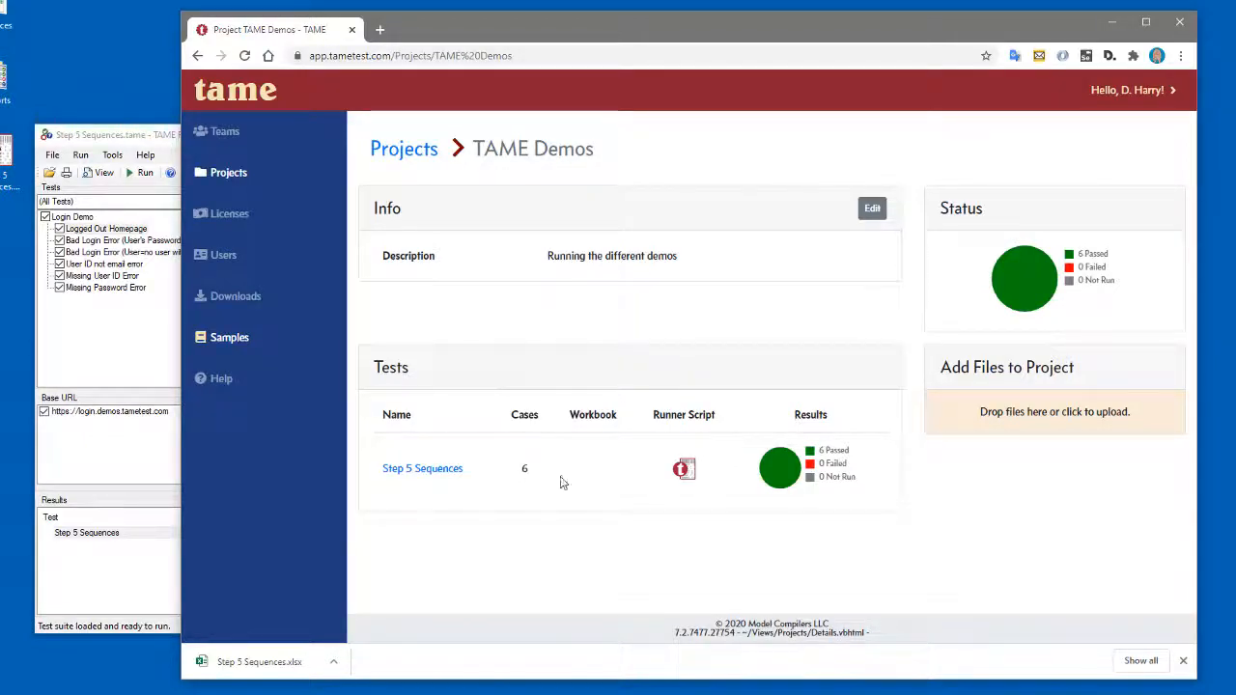
Open the Step 5 Sequences test in the TAME Demos project and dismiss the browser's downloads bar
left_click(443, 477)
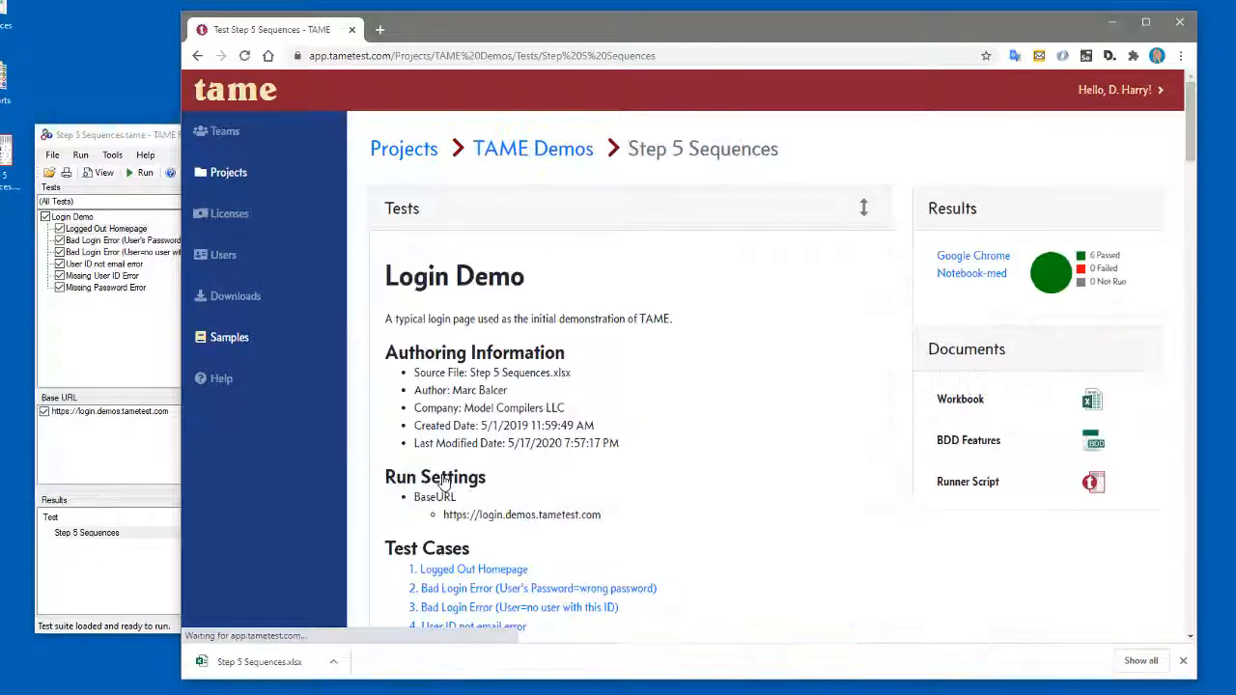
left_click(1183, 662)
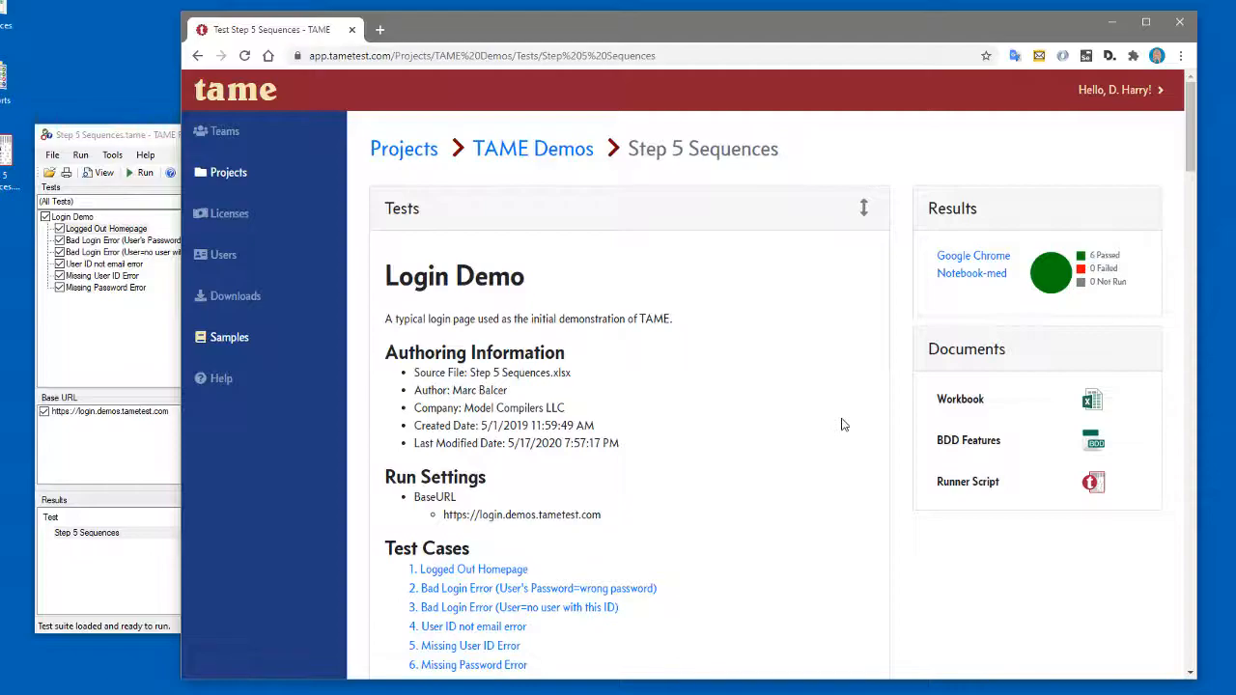